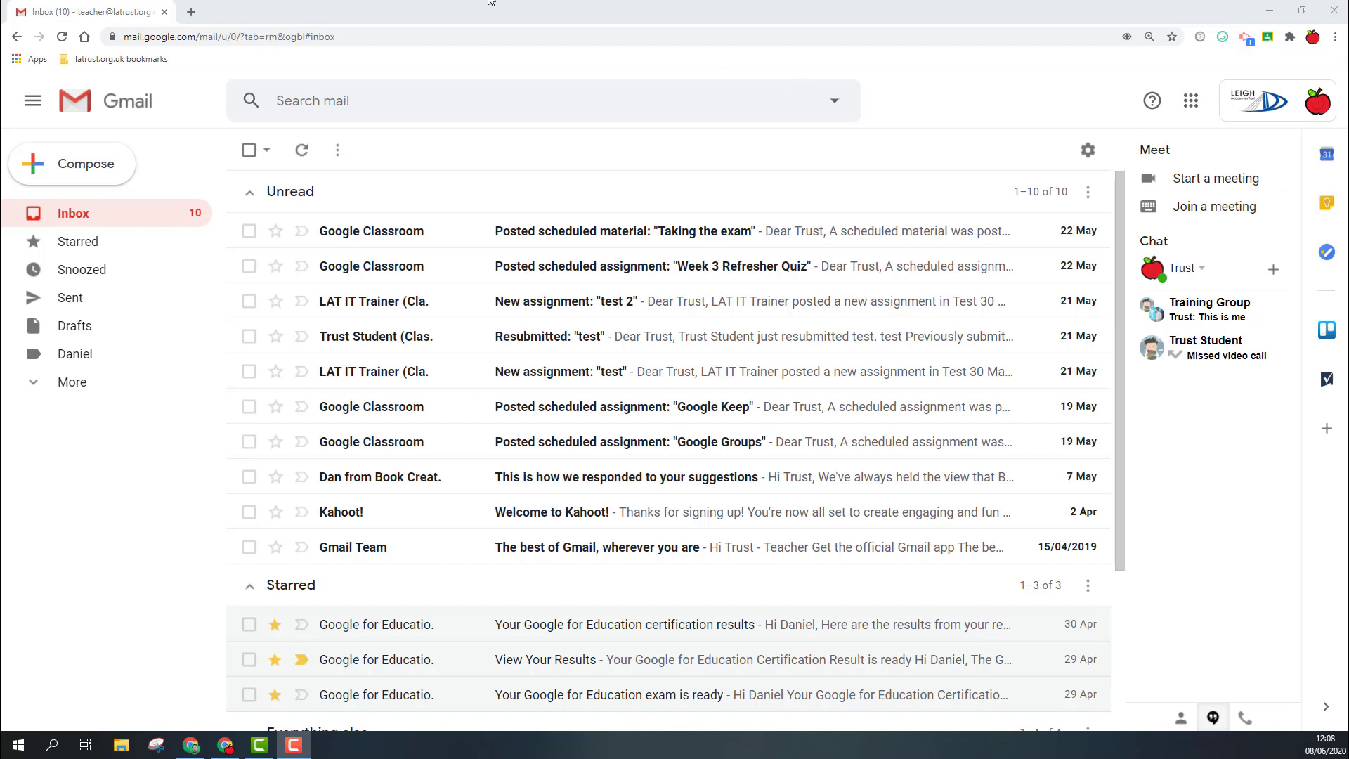
# Start a new message and expand its compose window to full screen.
pyautogui.click(96, 167)
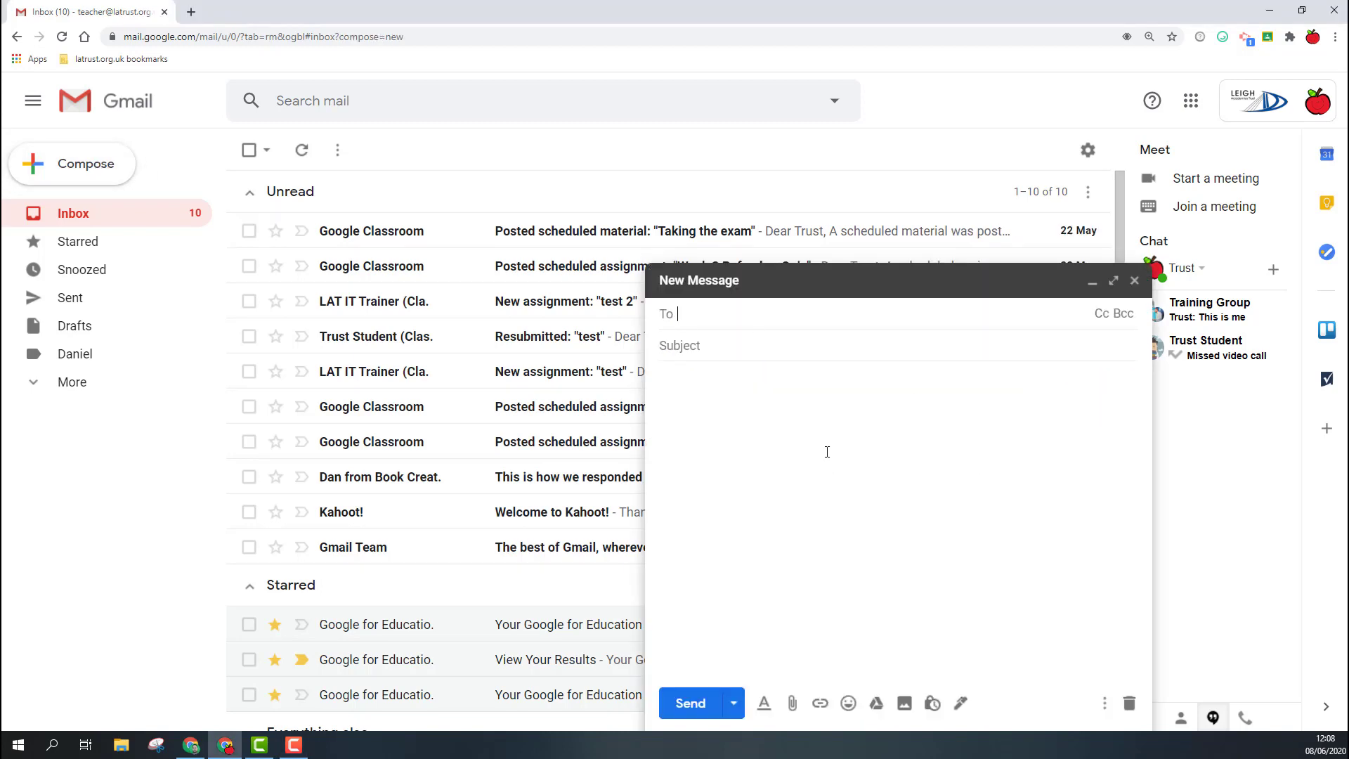
pyautogui.click(1114, 285)
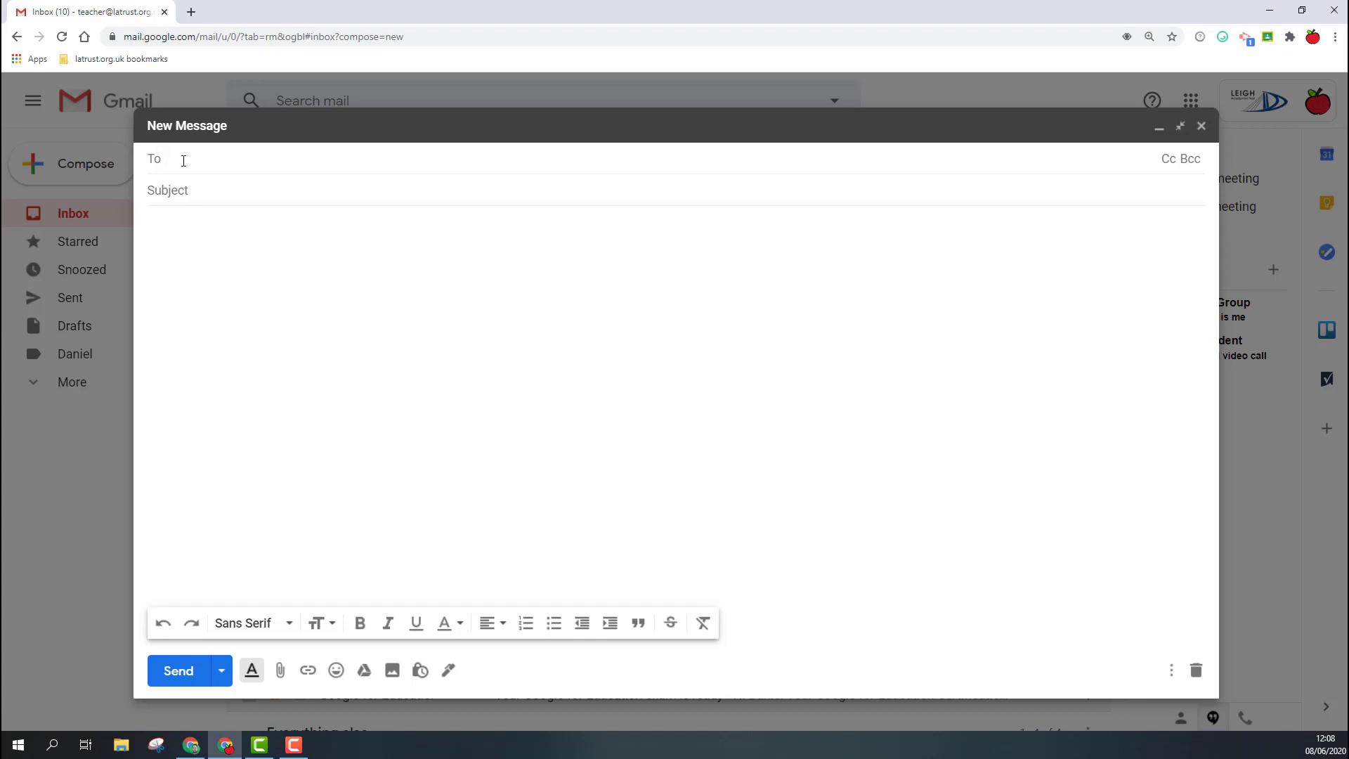
# Search 'student' and add Trust Student as the To recipient.
pyautogui.write('student')
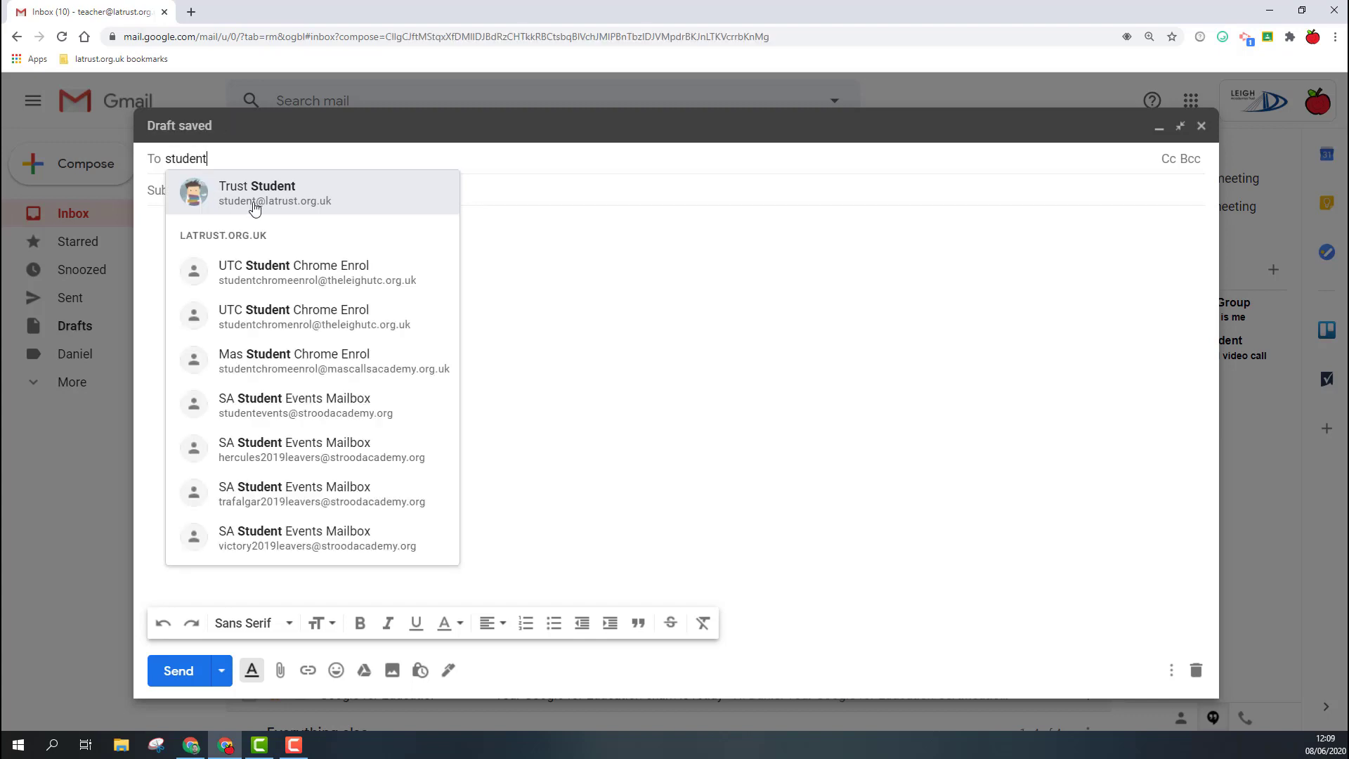
pyautogui.moveTo(258, 205)
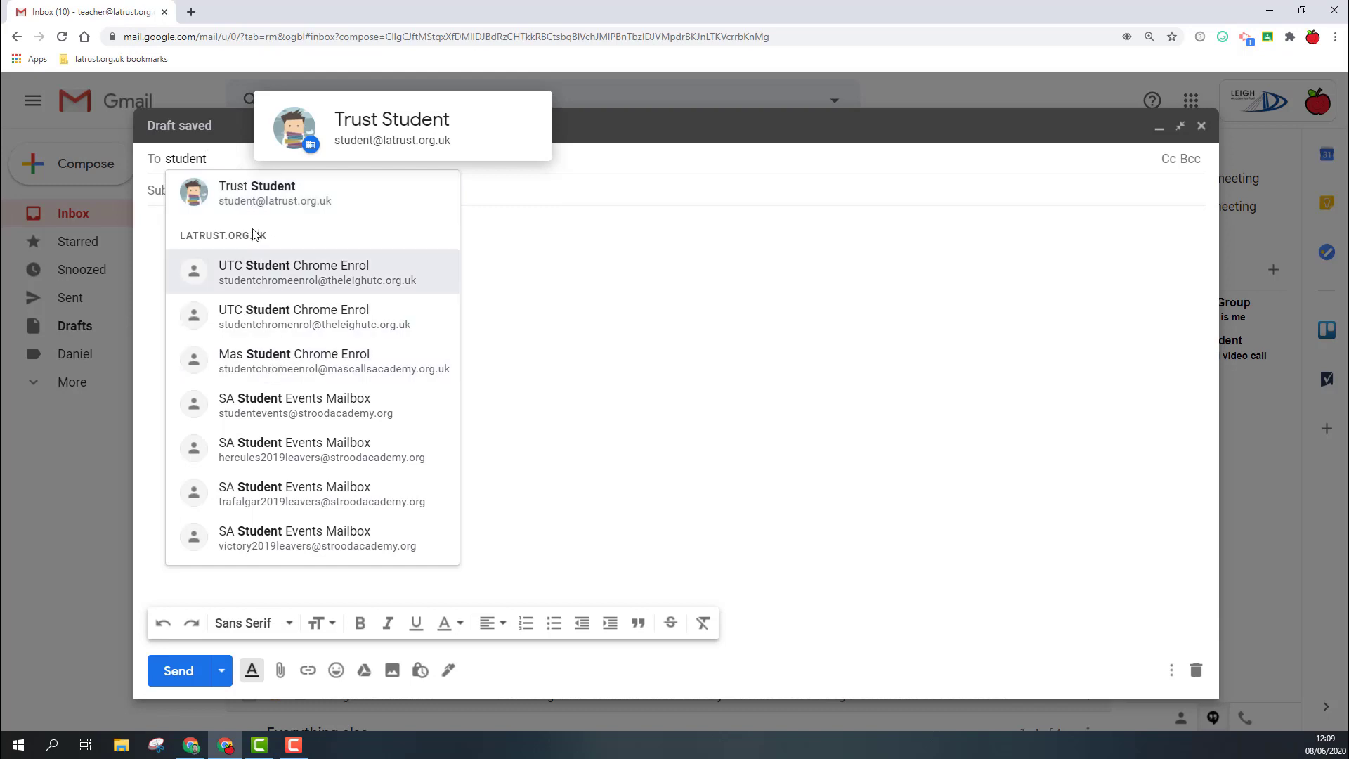
pyautogui.click(253, 193)
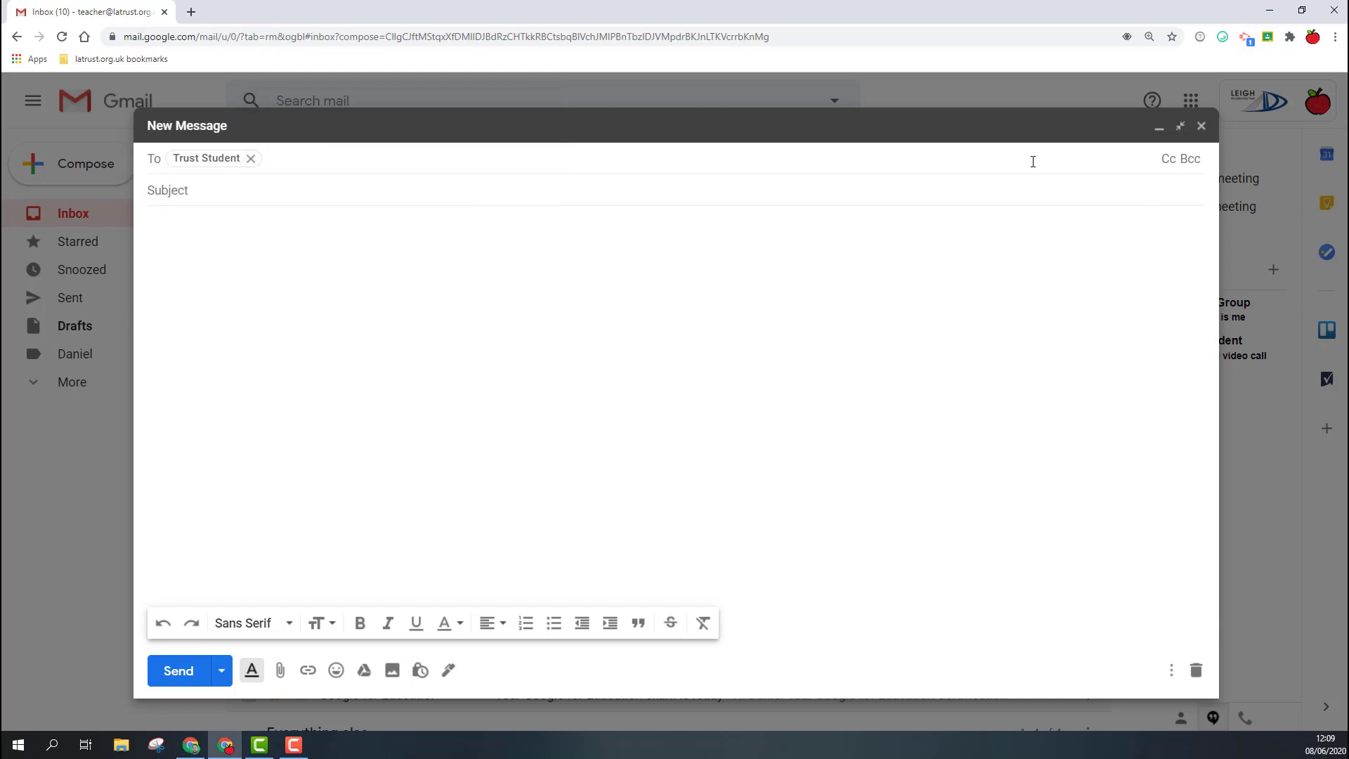
# Add LAT IT Trainer on the Cc line and reveal the Bcc line.
pyautogui.click(1169, 161)
pyautogui.hotkey('ctrl', 'v')
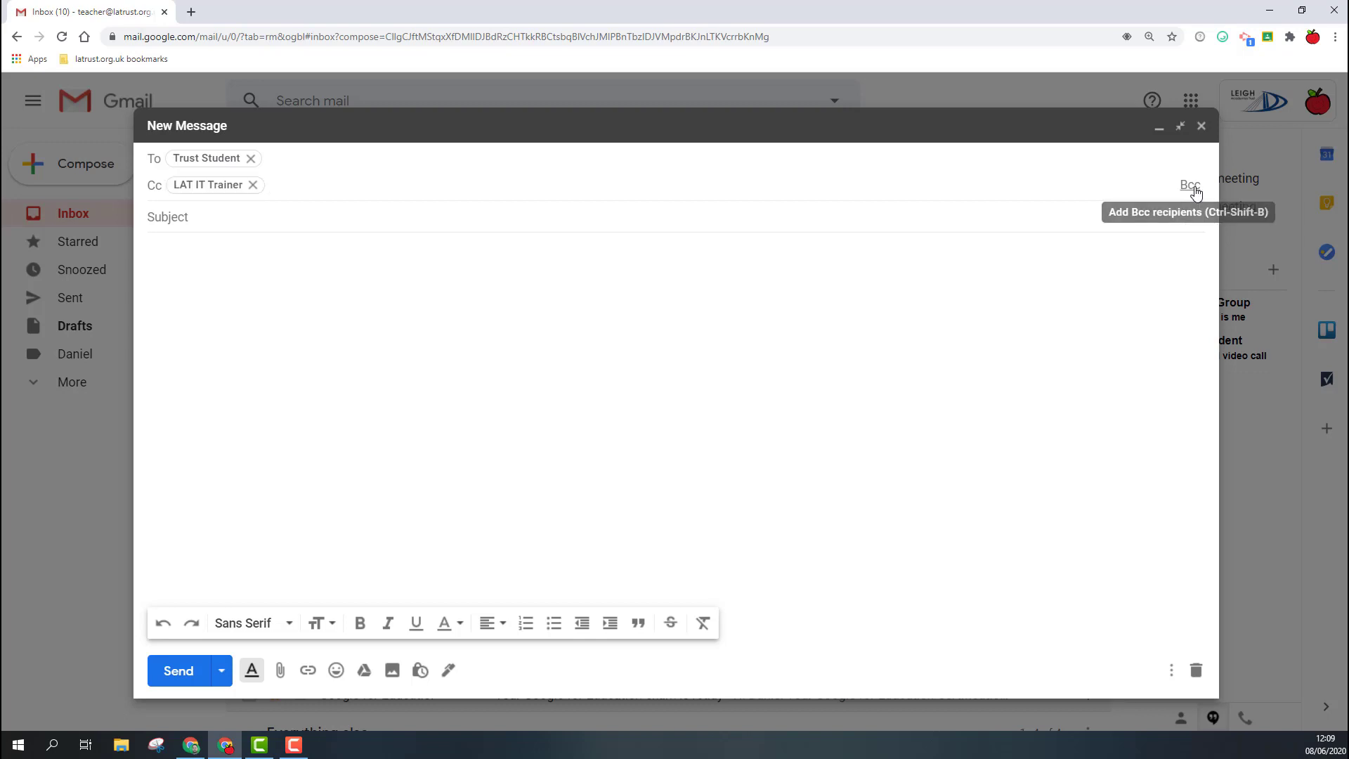
pyautogui.click(1190, 184)
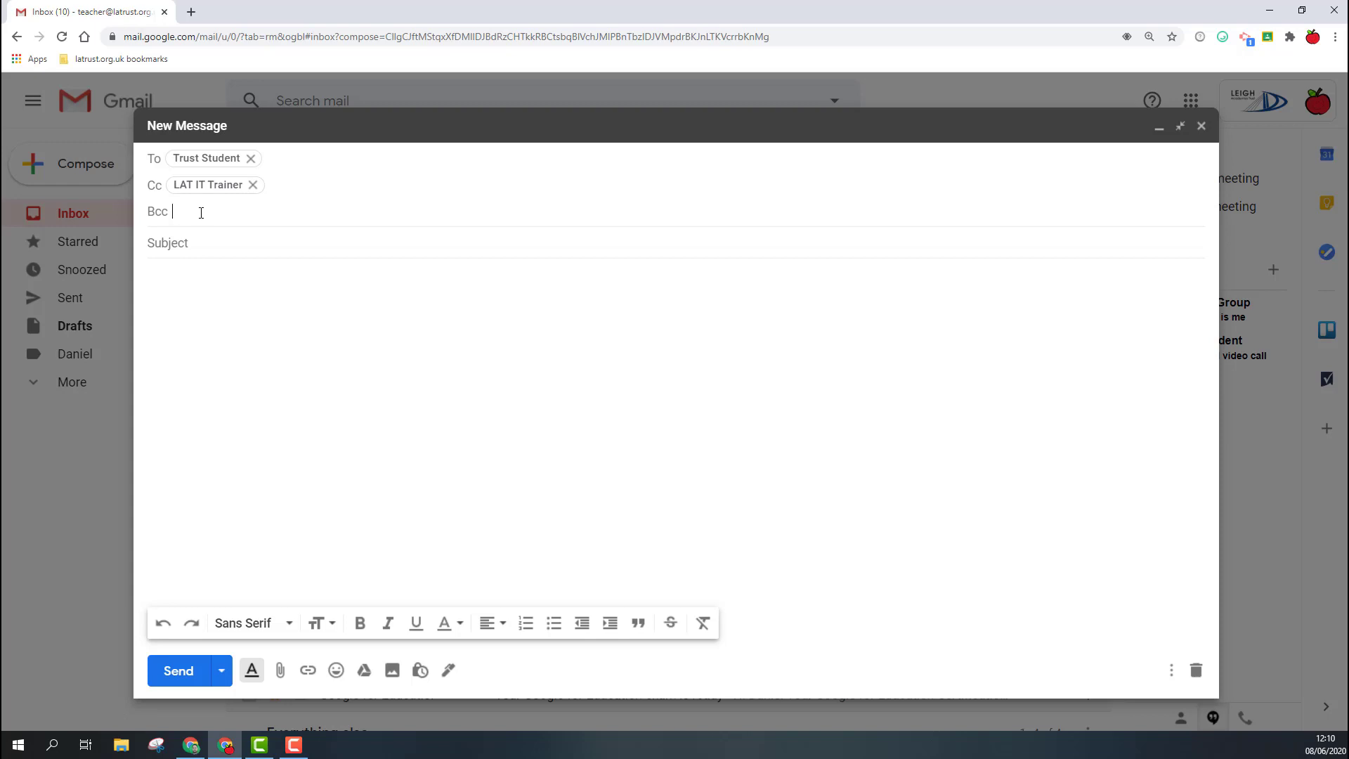
pyautogui.click(174, 244)
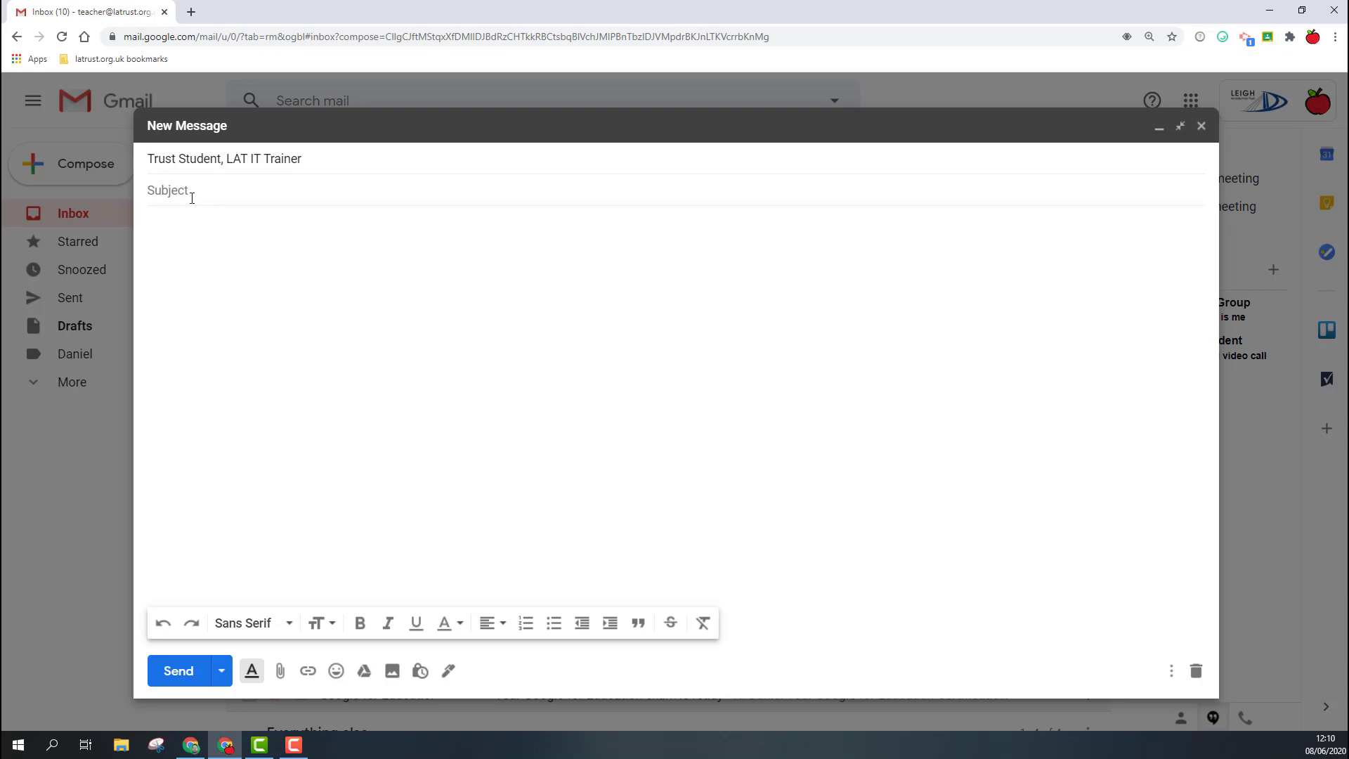
# Enter the subject 'IMPORTANT: Read this', correcting the mistyped last letter.
pyautogui.write('IMPORTANT: Read thiu')
pyautogui.press('BackSpace')
pyautogui.write('s')
# Write the greeting 'Hello Trust, how are you?' using Smart Compose suggestions.
pyautogui.click(201, 287)
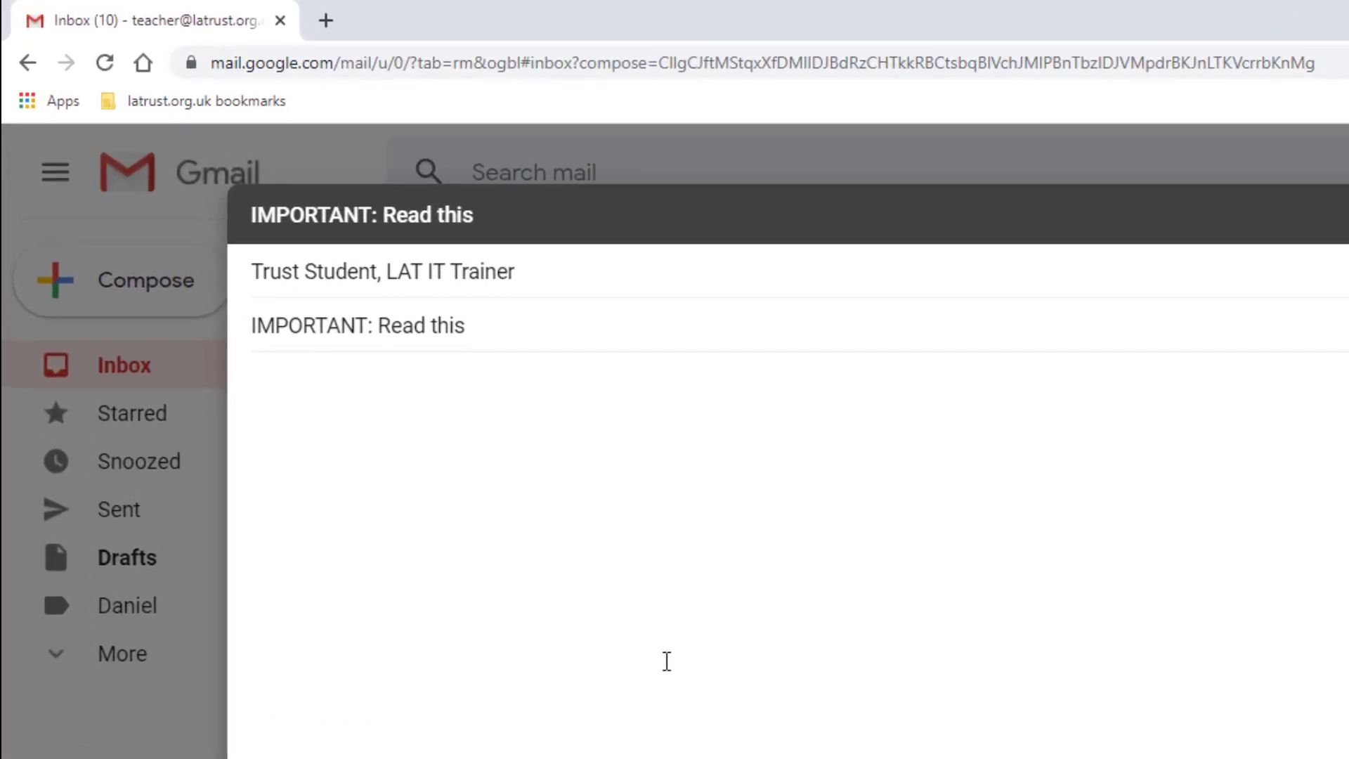
pyautogui.write('Hello')
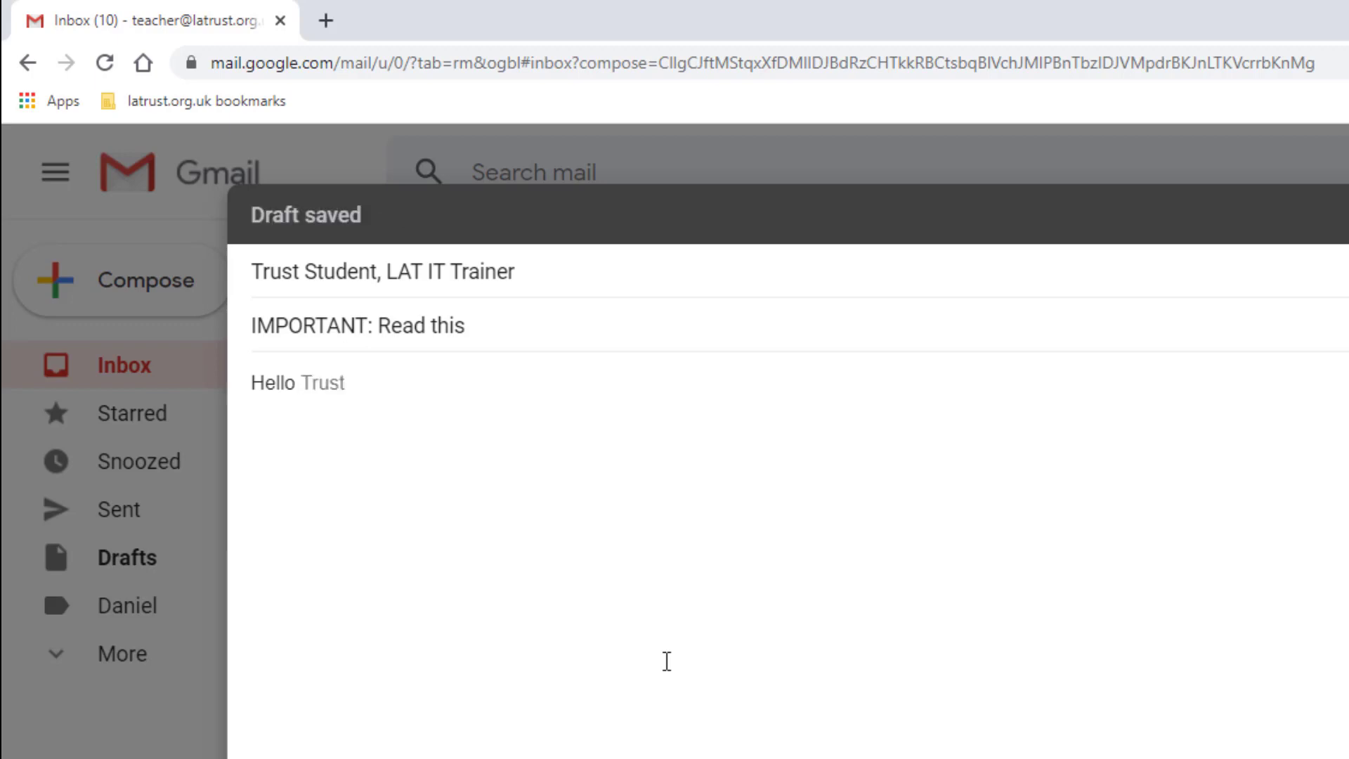
pyautogui.moveTo(322, 388)
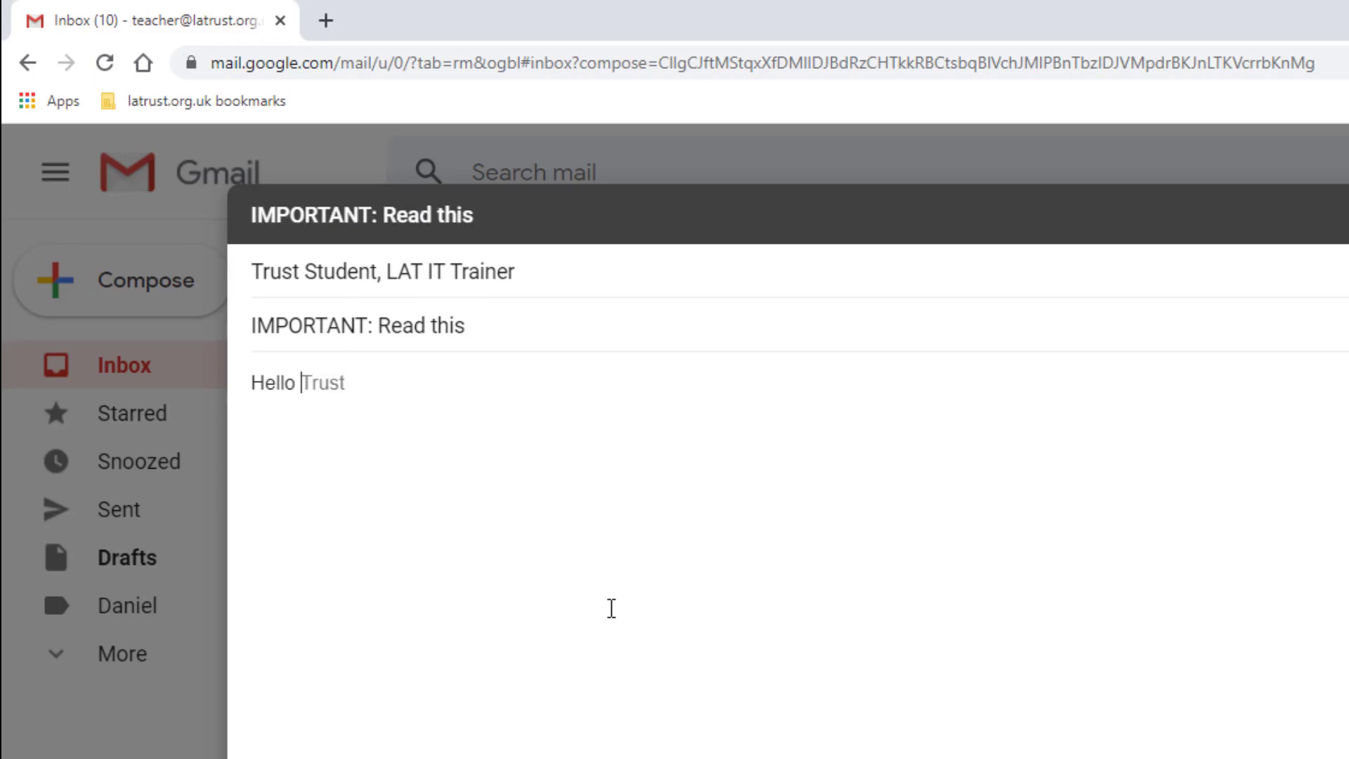
pyautogui.press('Tab')
pyautogui.write(', how a')
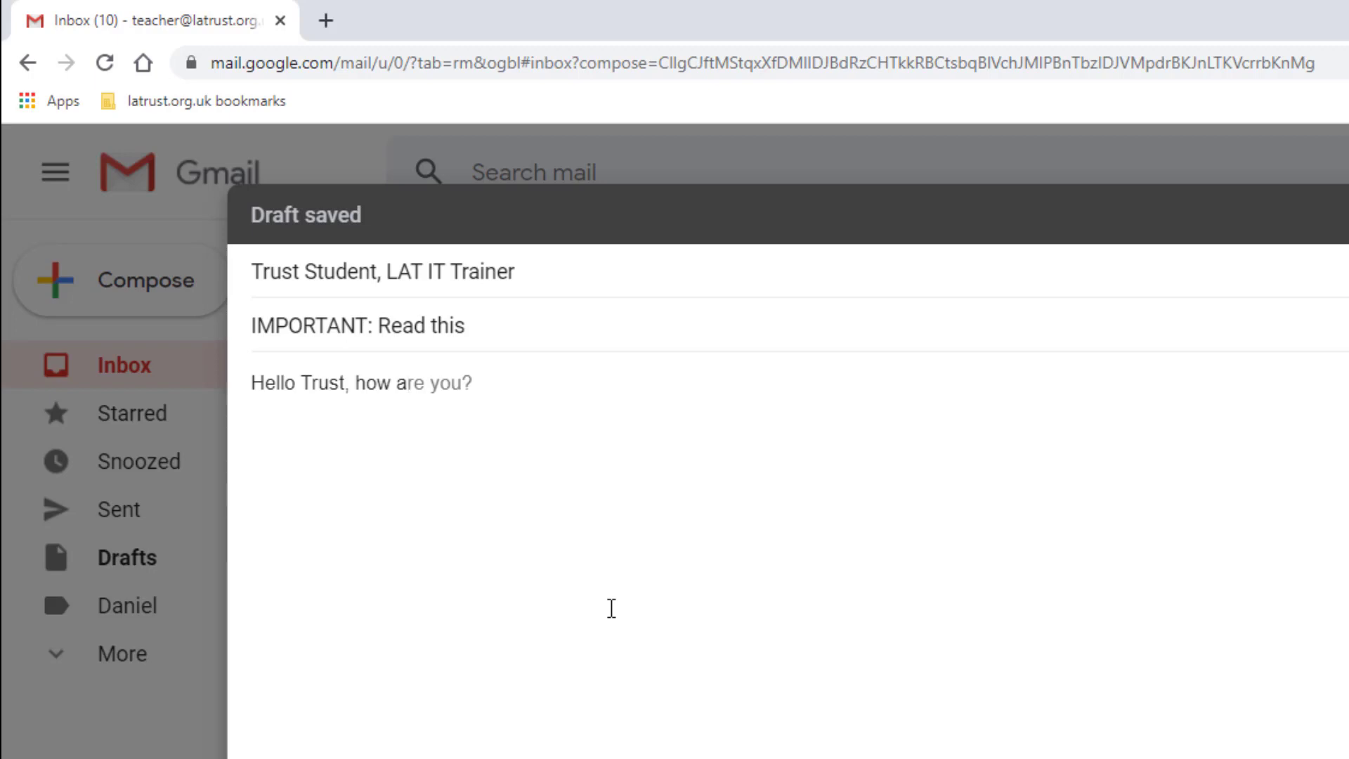
pyautogui.press('Tab')
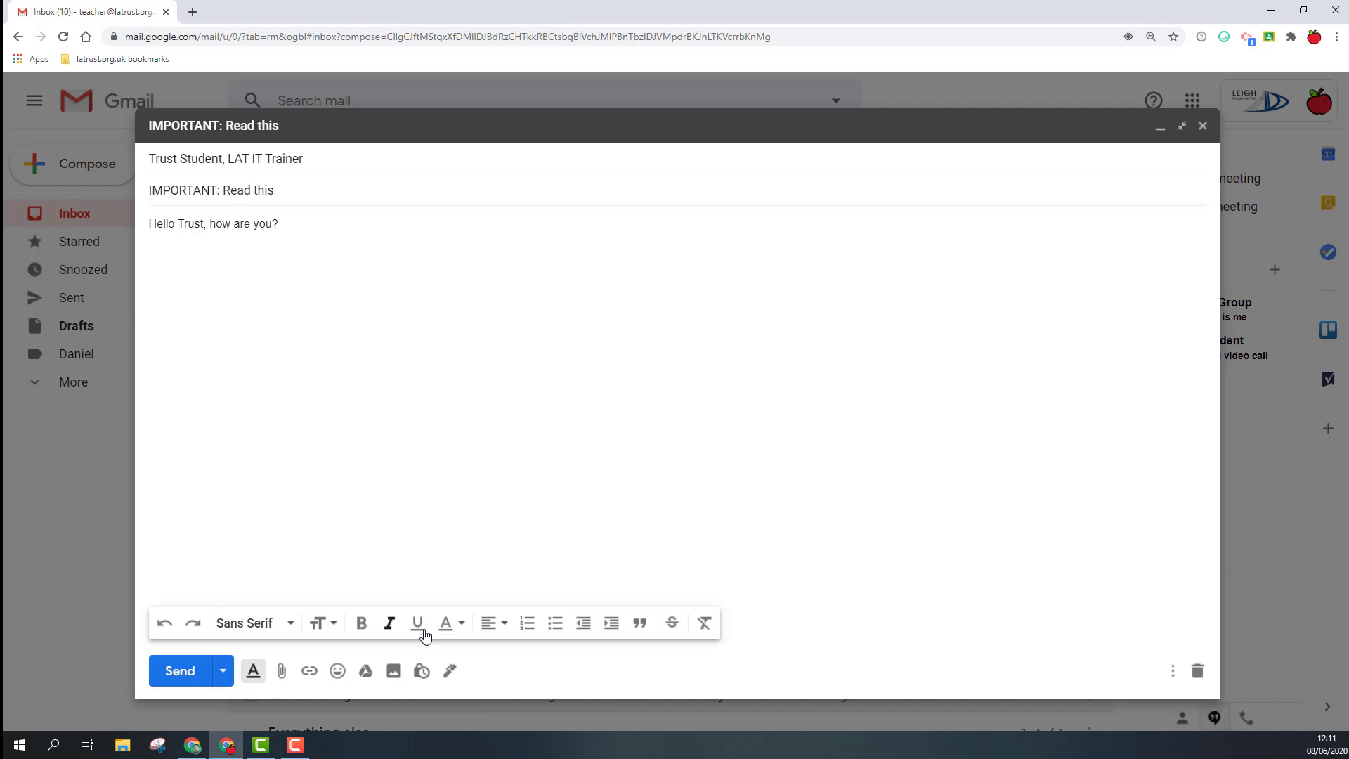
# Set the greeting line to Trebuchet MS font at Large size.
pyautogui.click(255, 677)
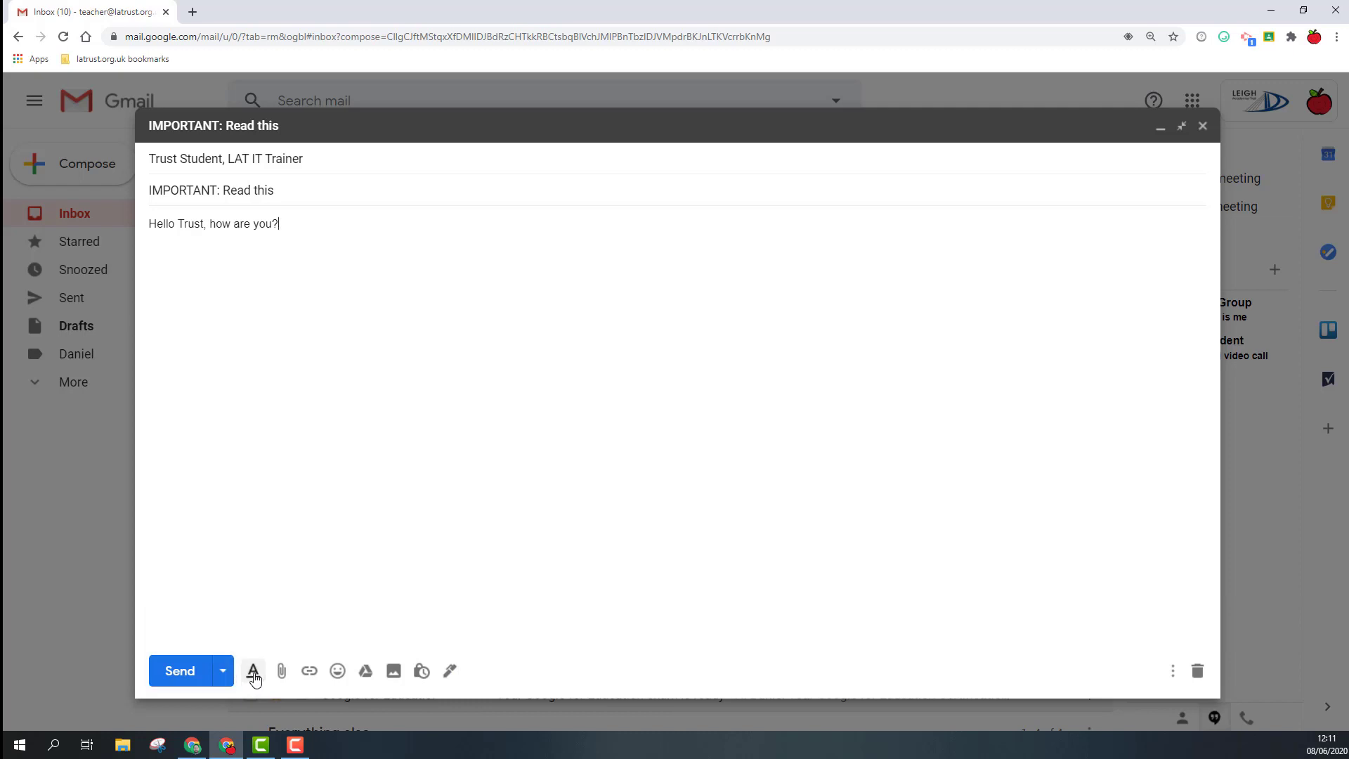
pyautogui.click(255, 678)
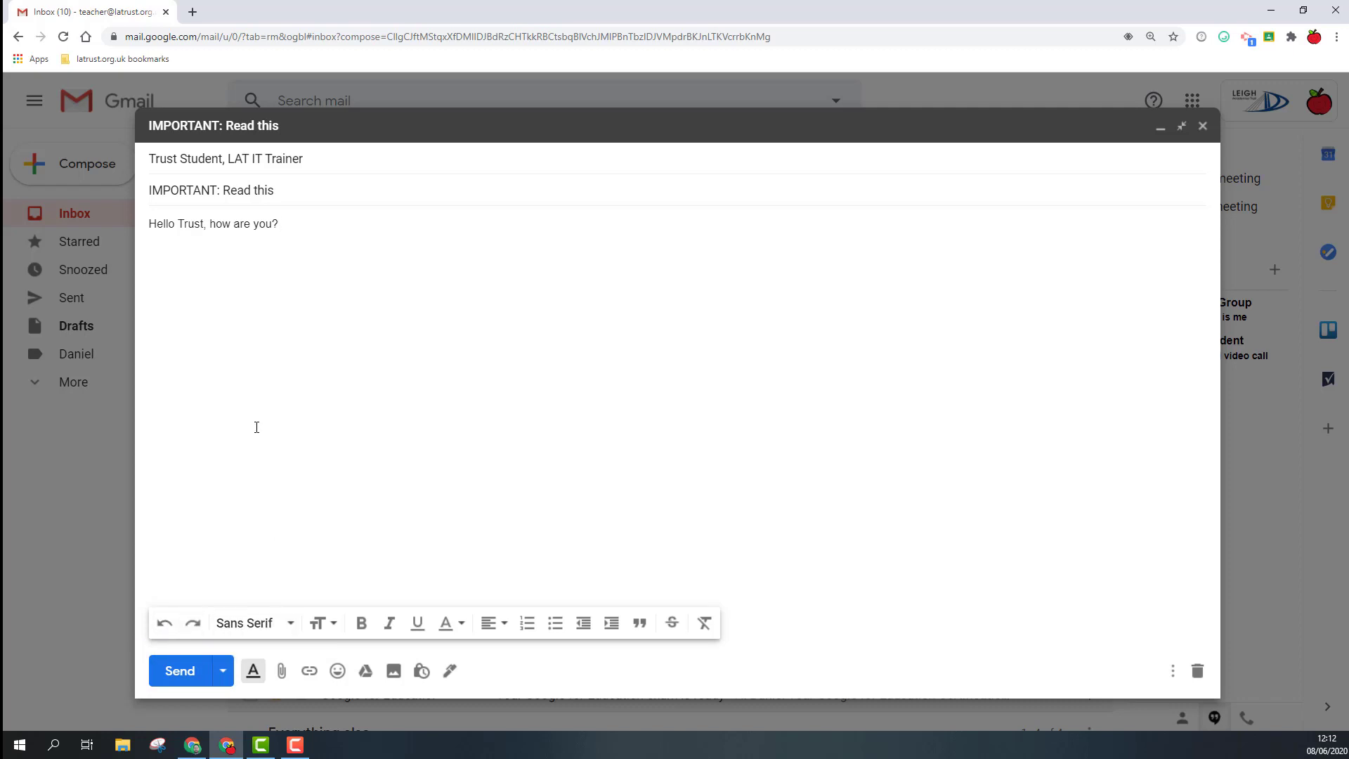
pyautogui.tripleClick(240, 224)
pyautogui.click(242, 624)
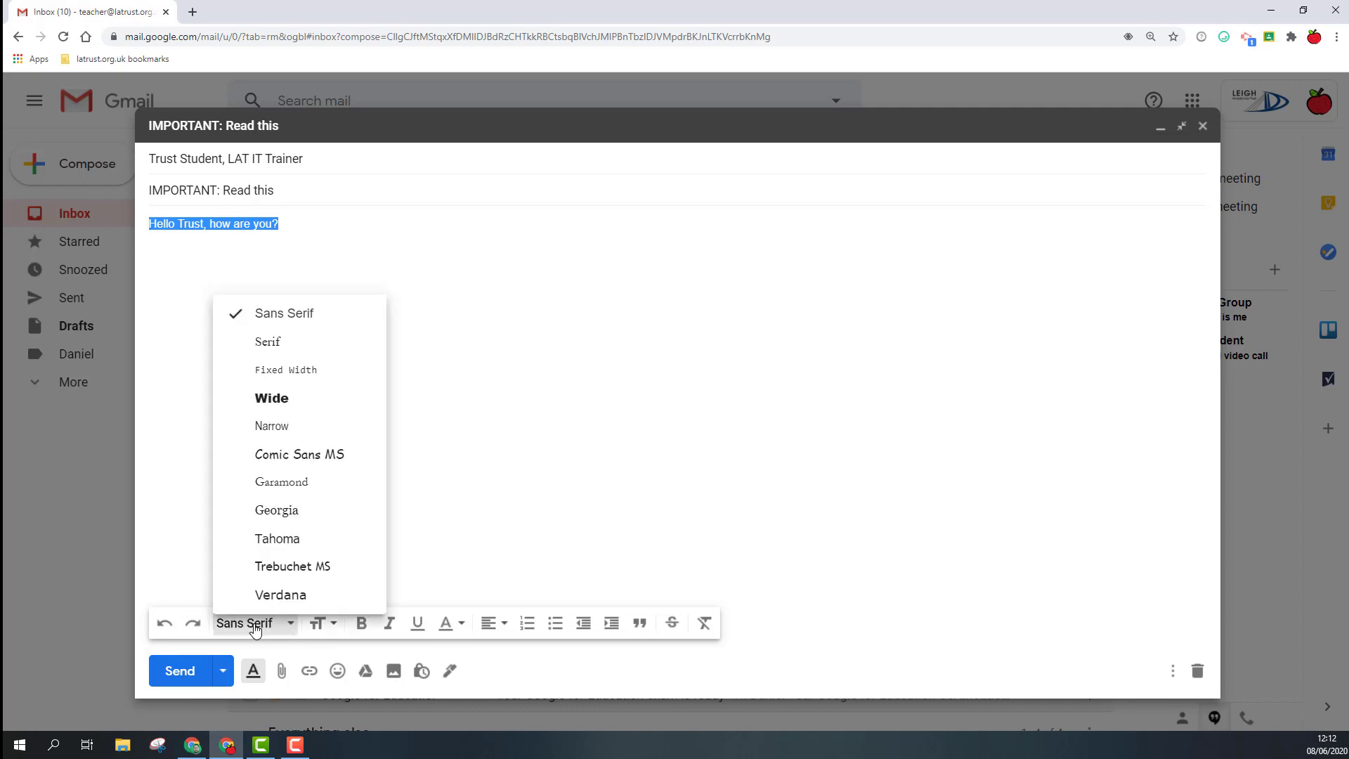
pyautogui.click(267, 573)
pyautogui.click(328, 631)
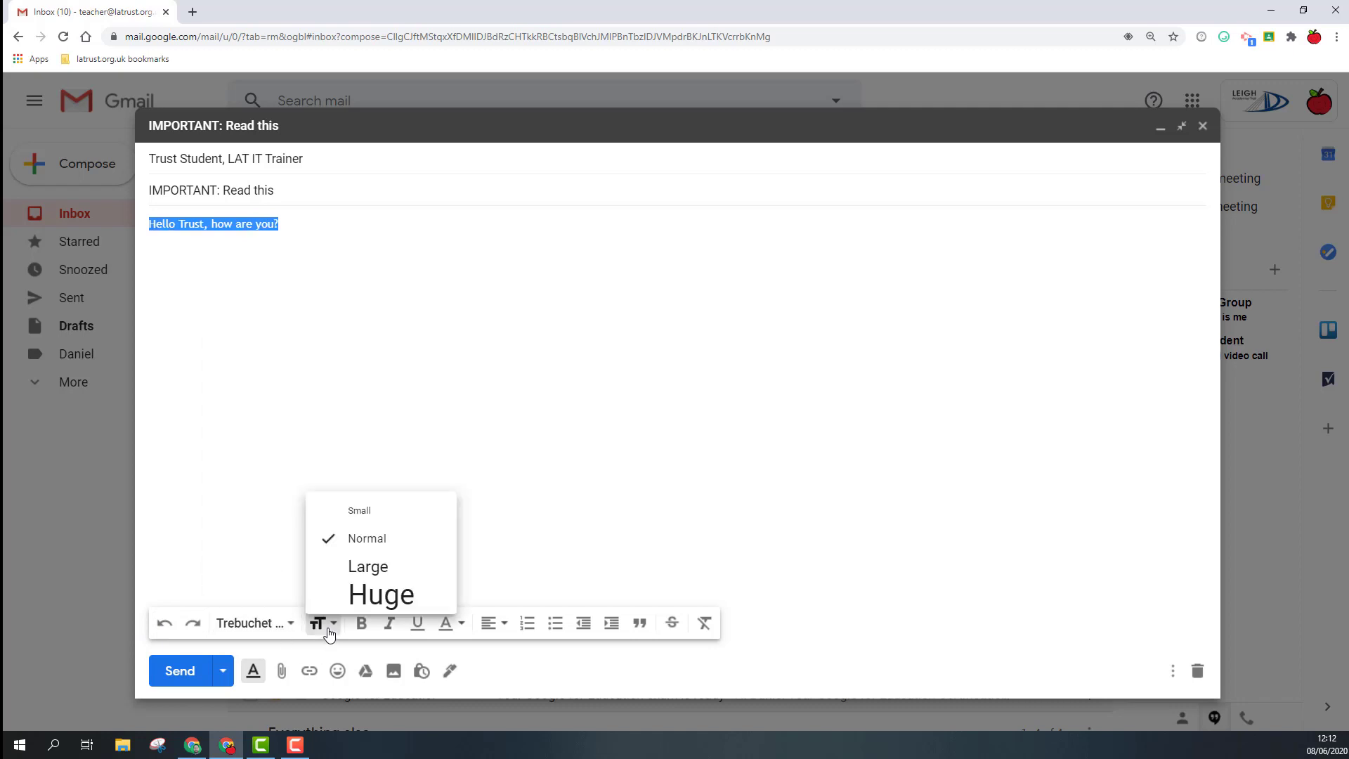
pyautogui.click(358, 569)
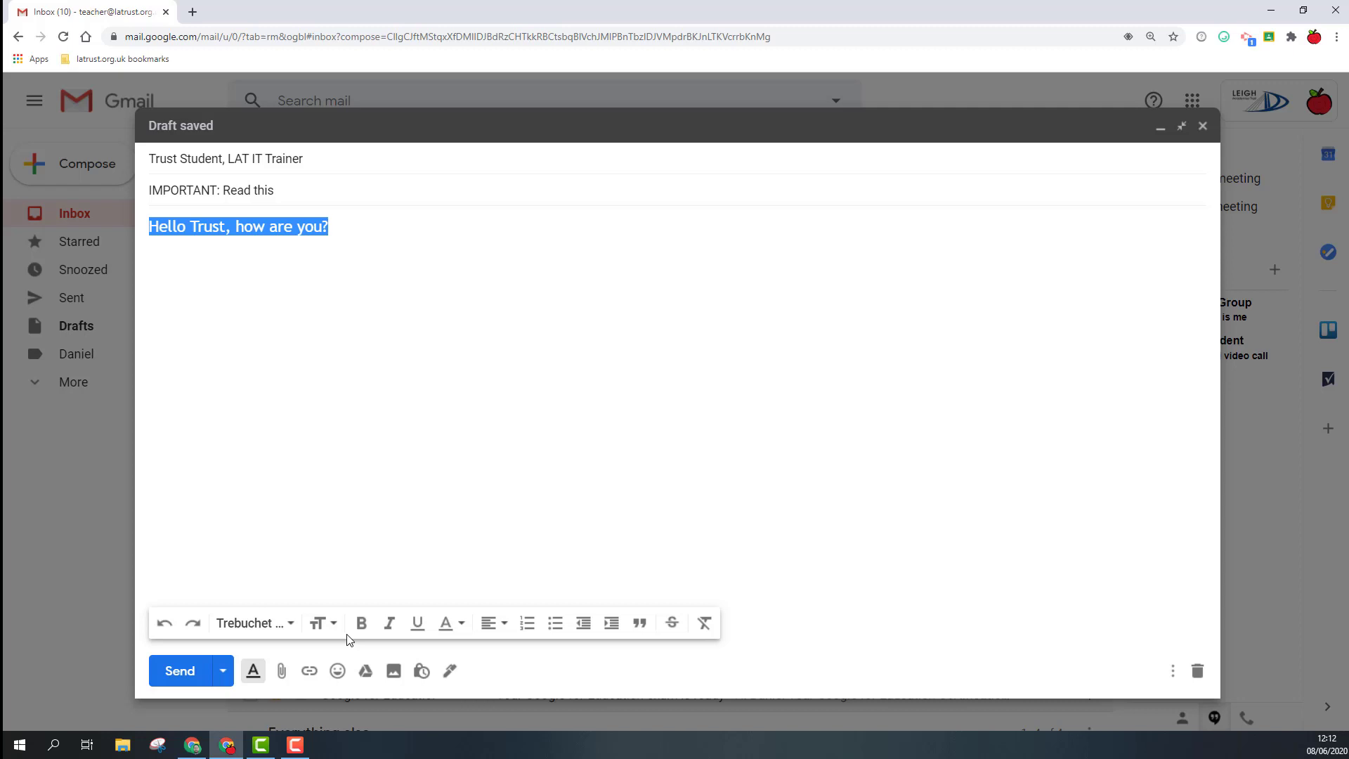
# Make the greeting bold and italic and colour it dark red.
pyautogui.click(361, 624)
pyautogui.click(389, 623)
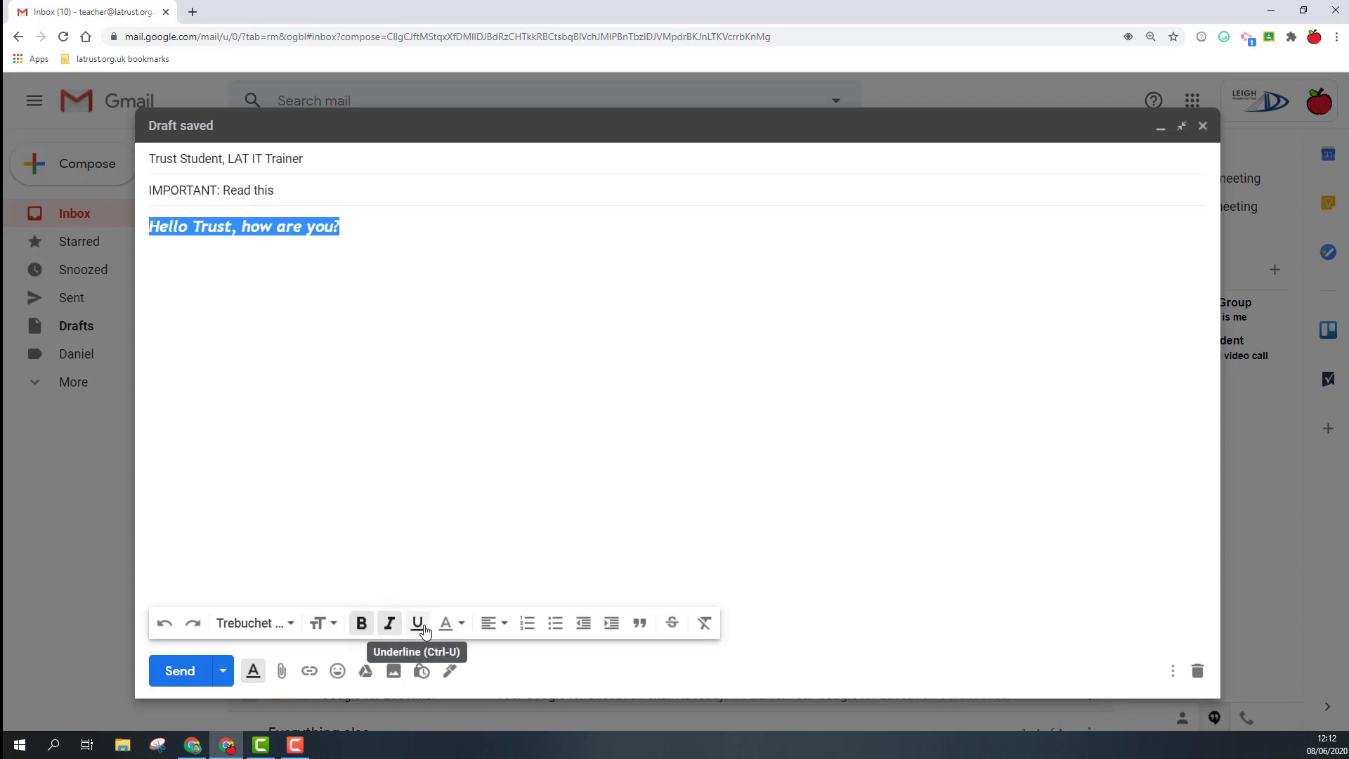
pyautogui.click(452, 623)
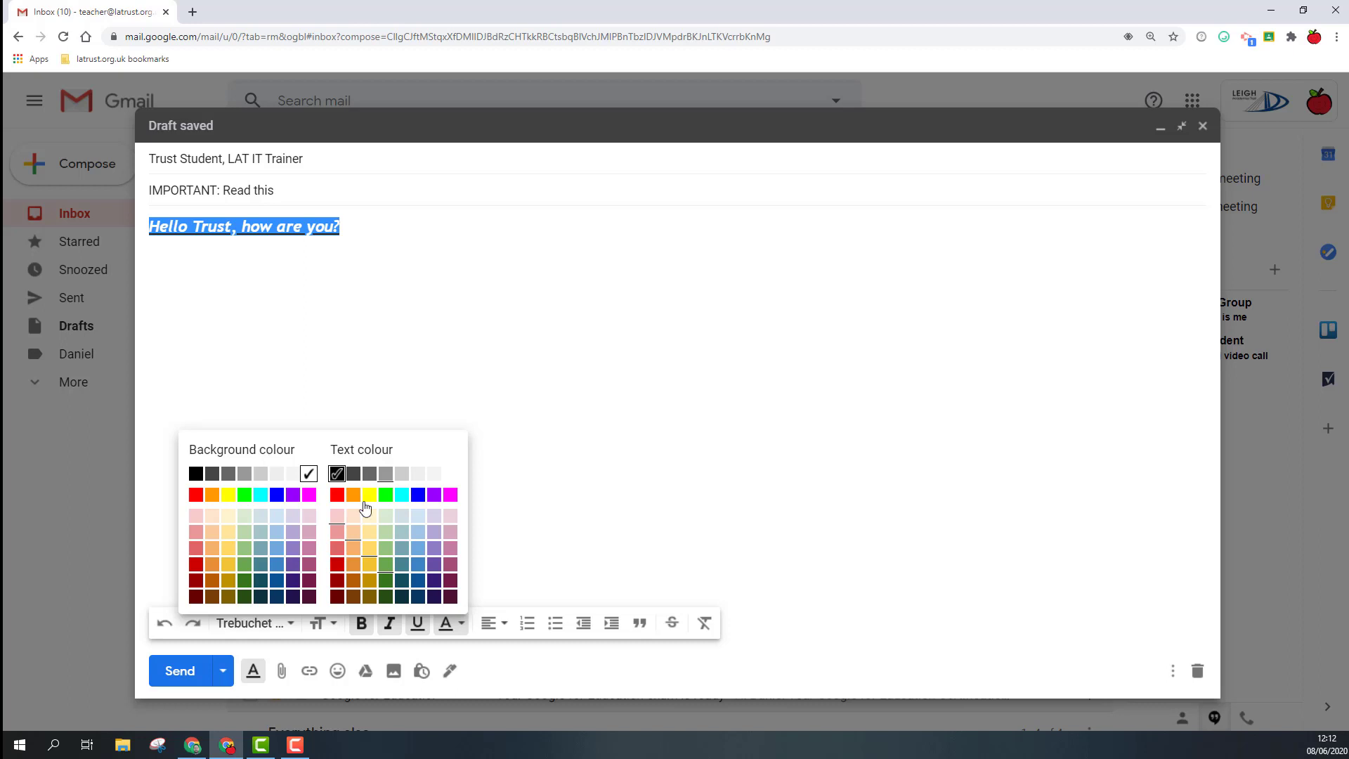
pyautogui.click(337, 564)
pyautogui.click(367, 320)
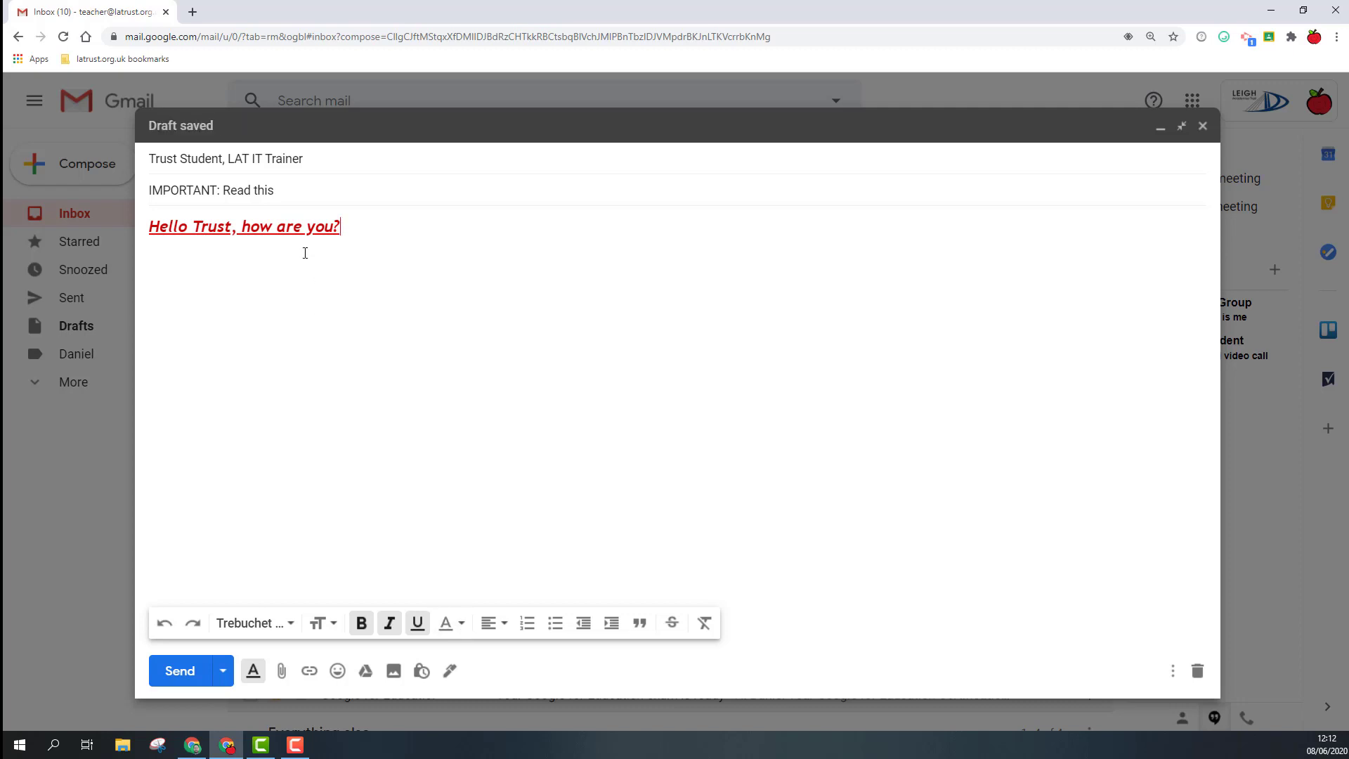
# Give the words 'how are you?' a bright green background.
pyautogui.moveTo(243, 226); pyautogui.dragTo(340, 226)
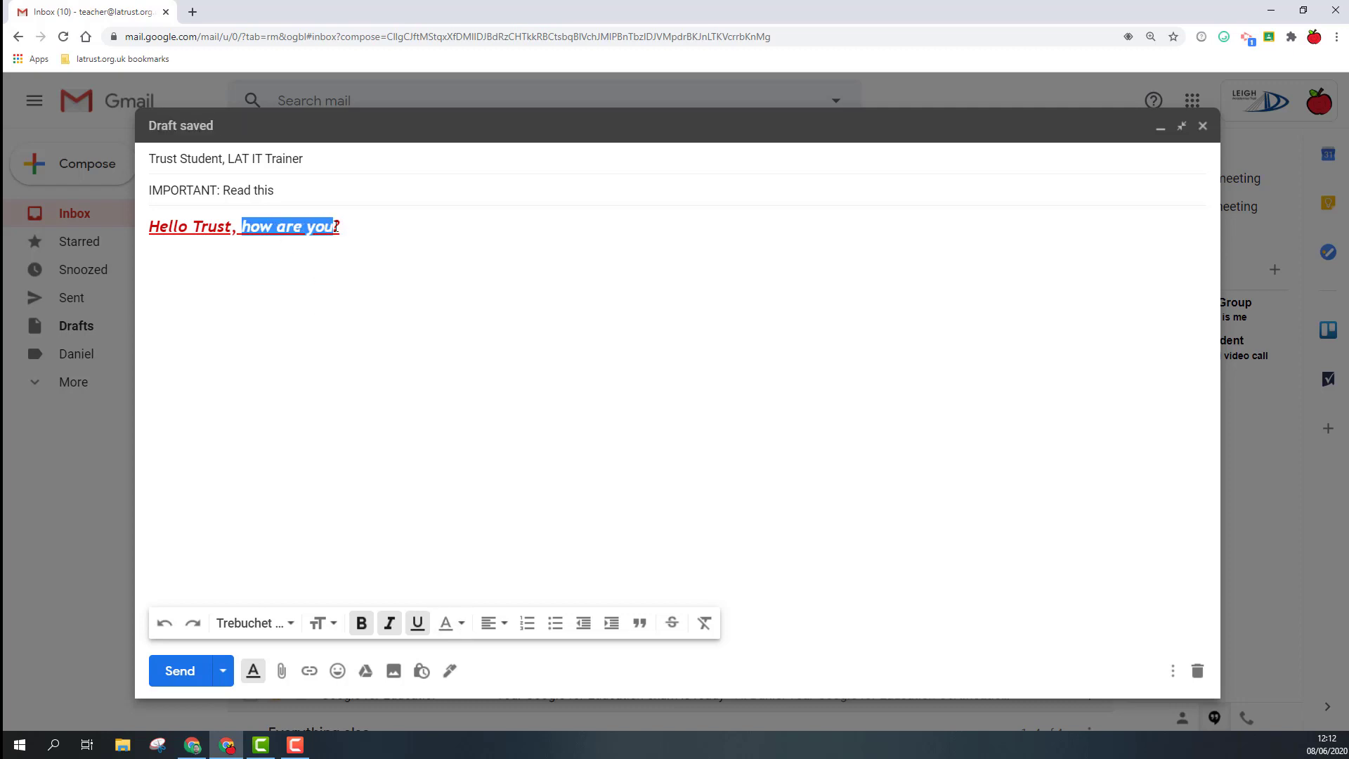
pyautogui.click(465, 635)
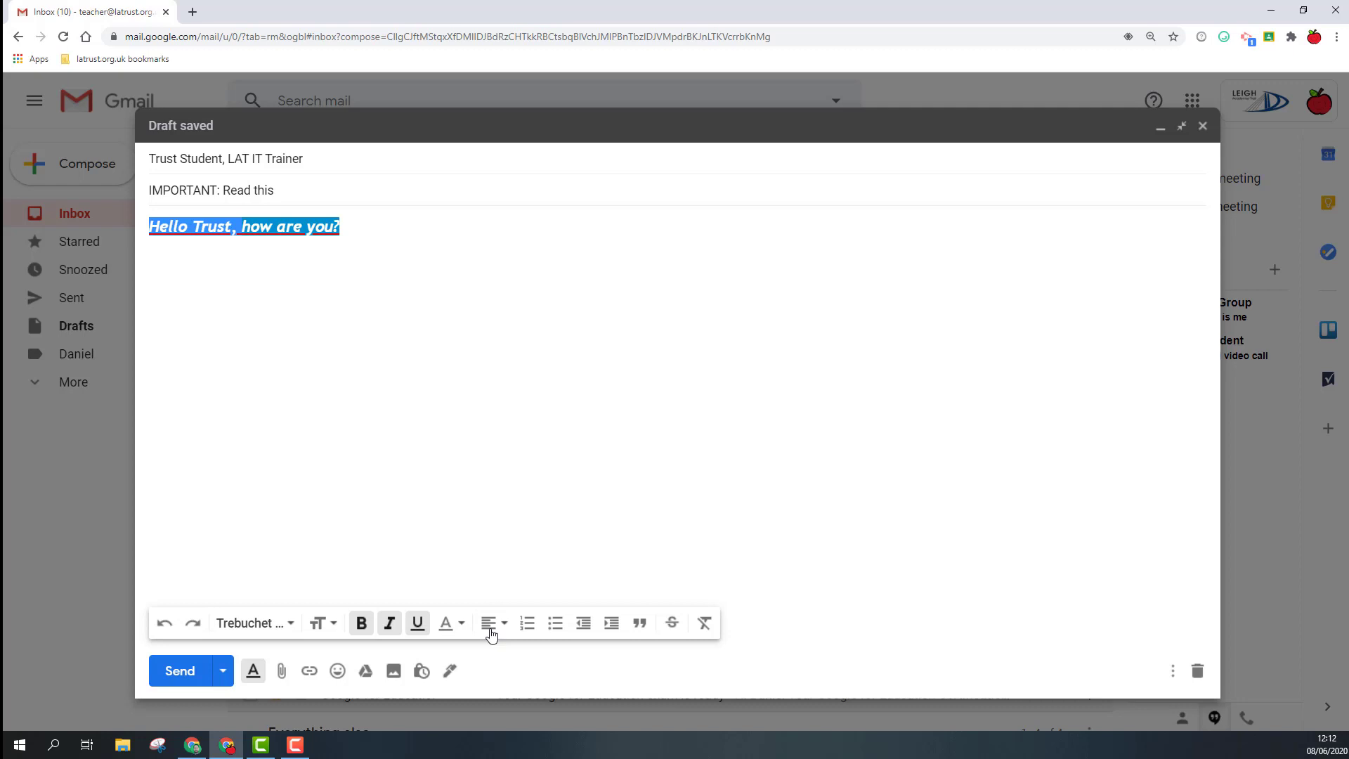
pyautogui.click(244, 501)
# Try centring, numbered and bulleted lists and indenting, leaving the greeting left-aligned and plain.
pyautogui.click(498, 624)
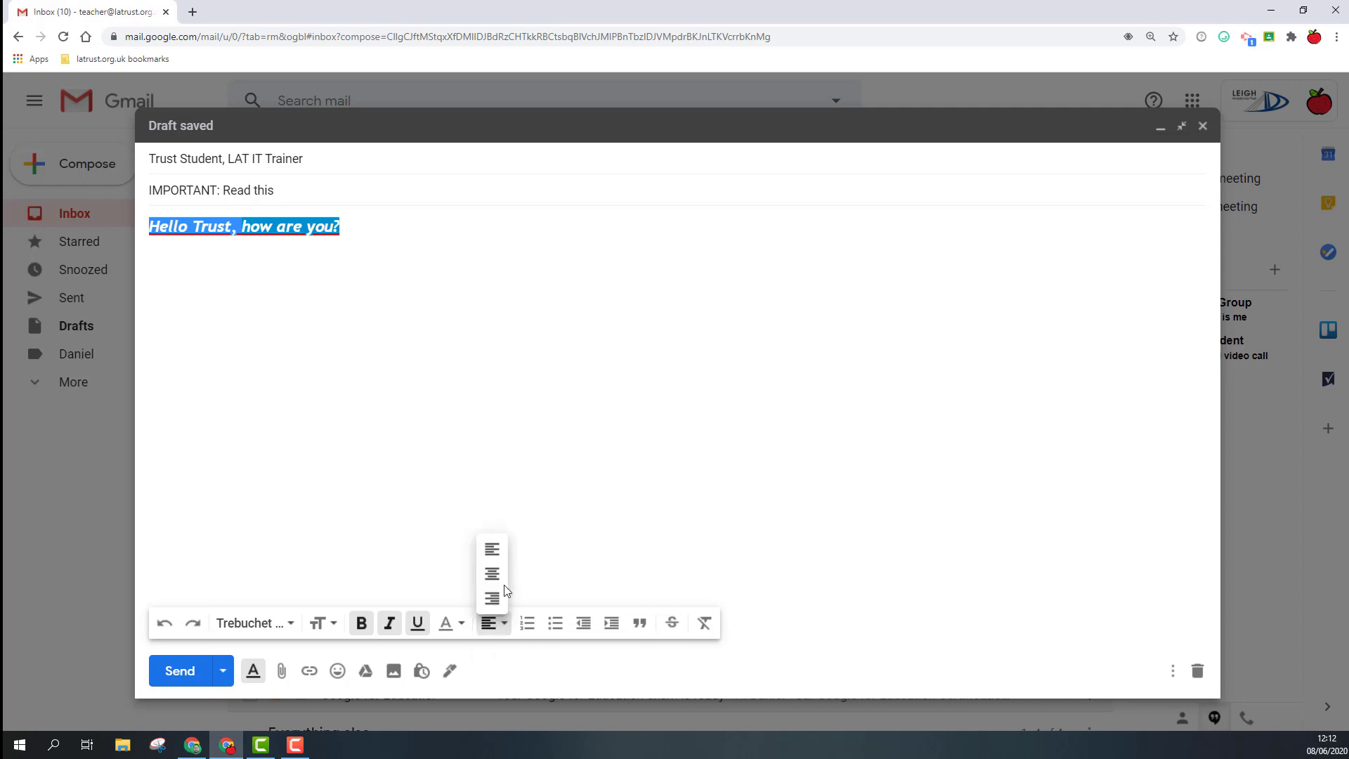
pyautogui.click(492, 582)
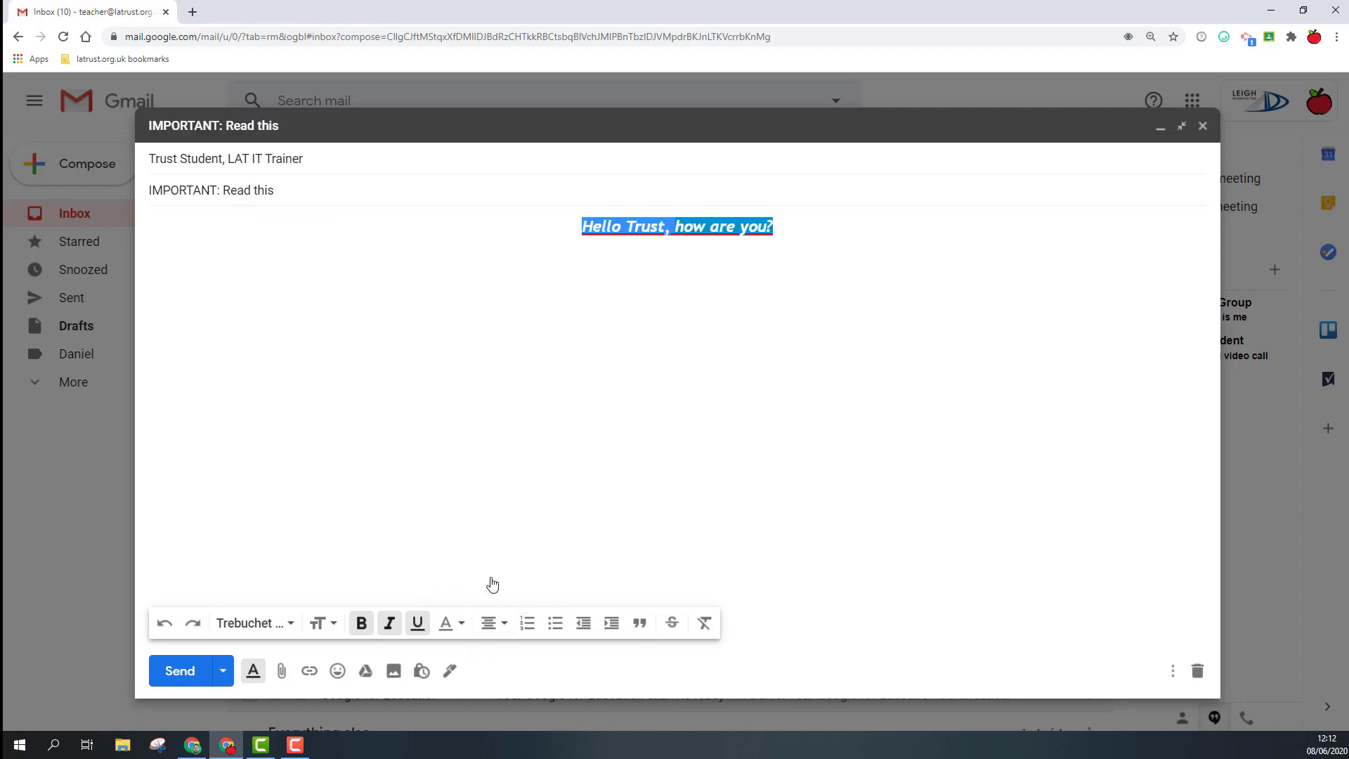
pyautogui.click(488, 630)
pyautogui.click(492, 549)
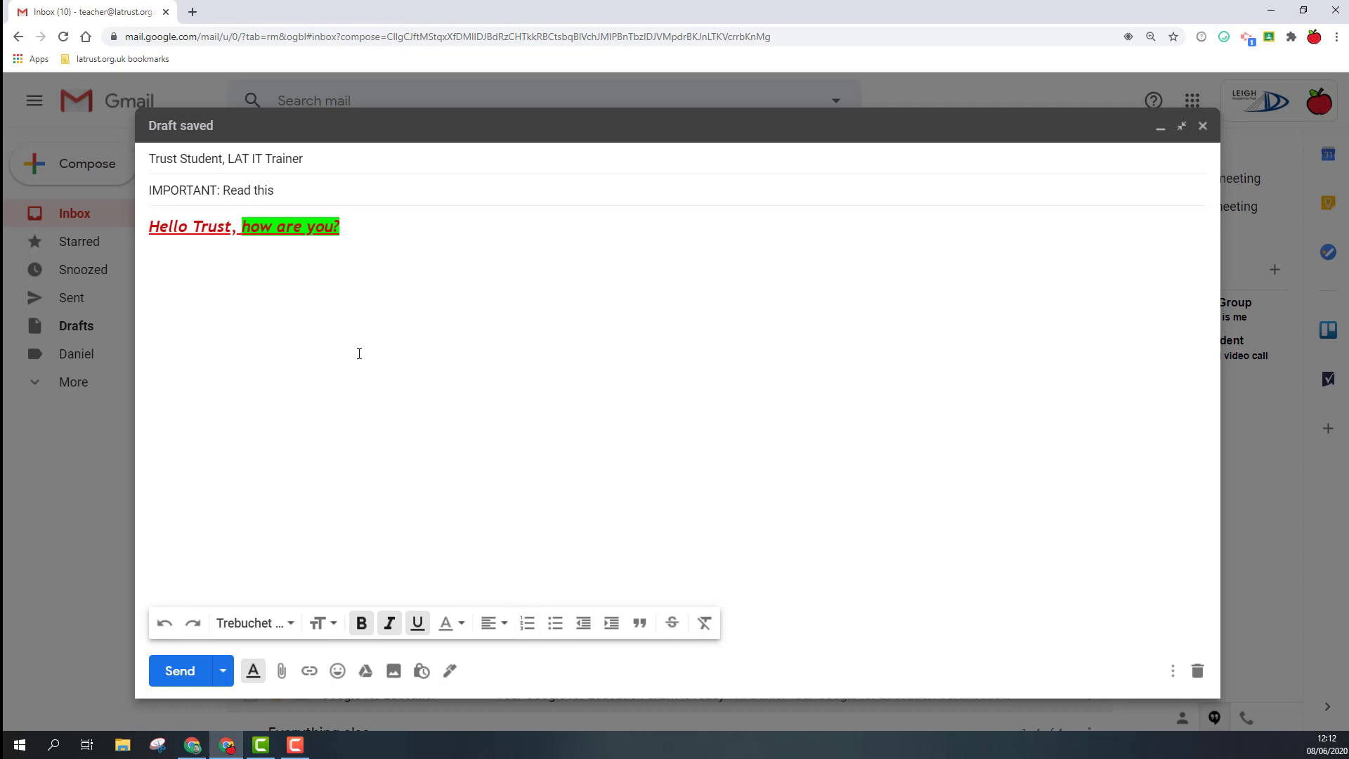
pyautogui.click(527, 622)
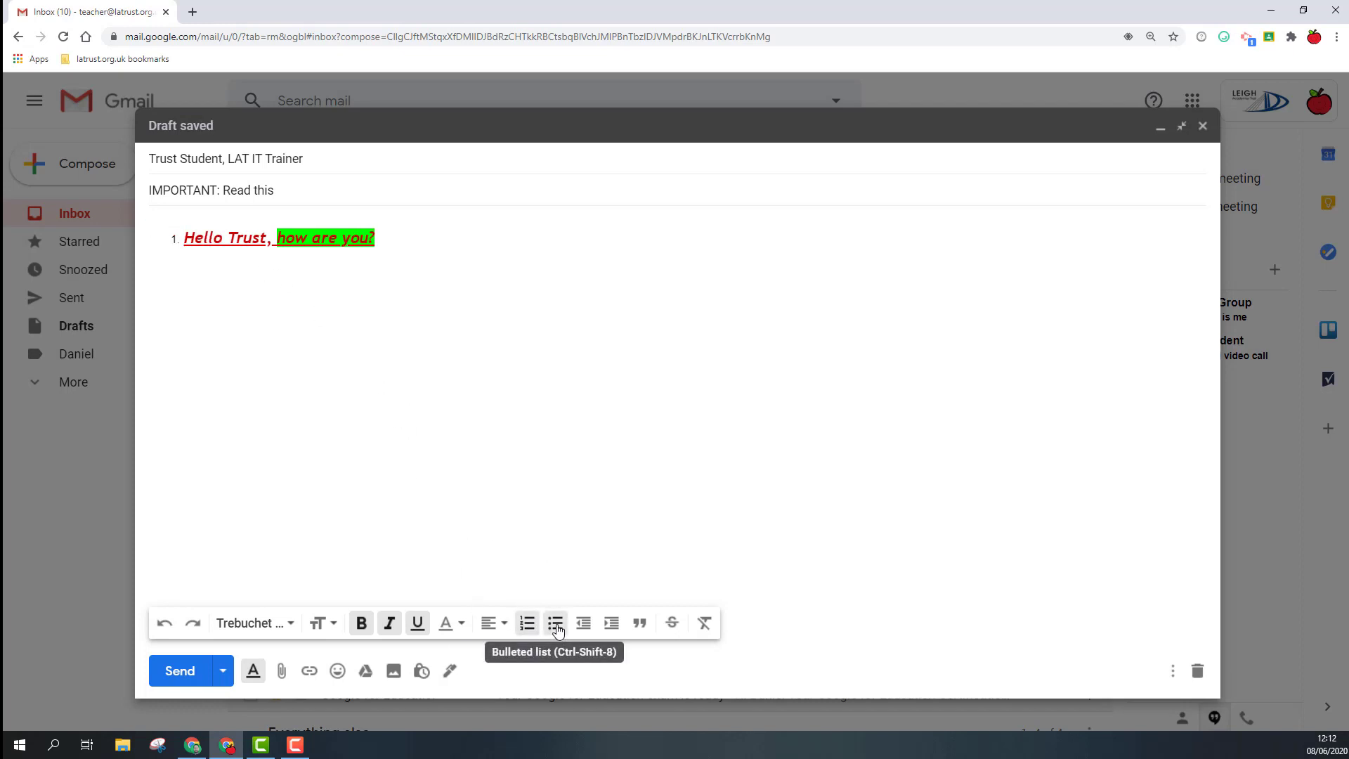
pyautogui.click(558, 632)
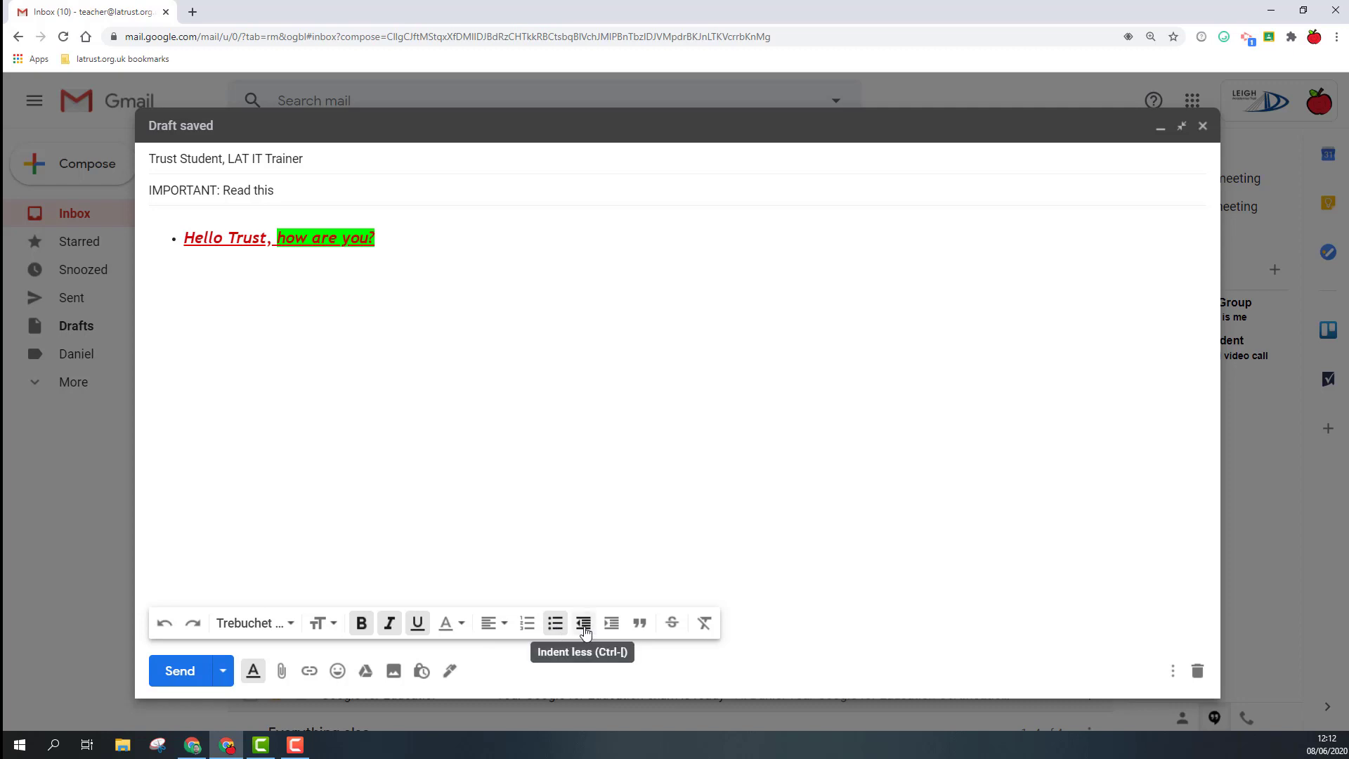
pyautogui.click(584, 628)
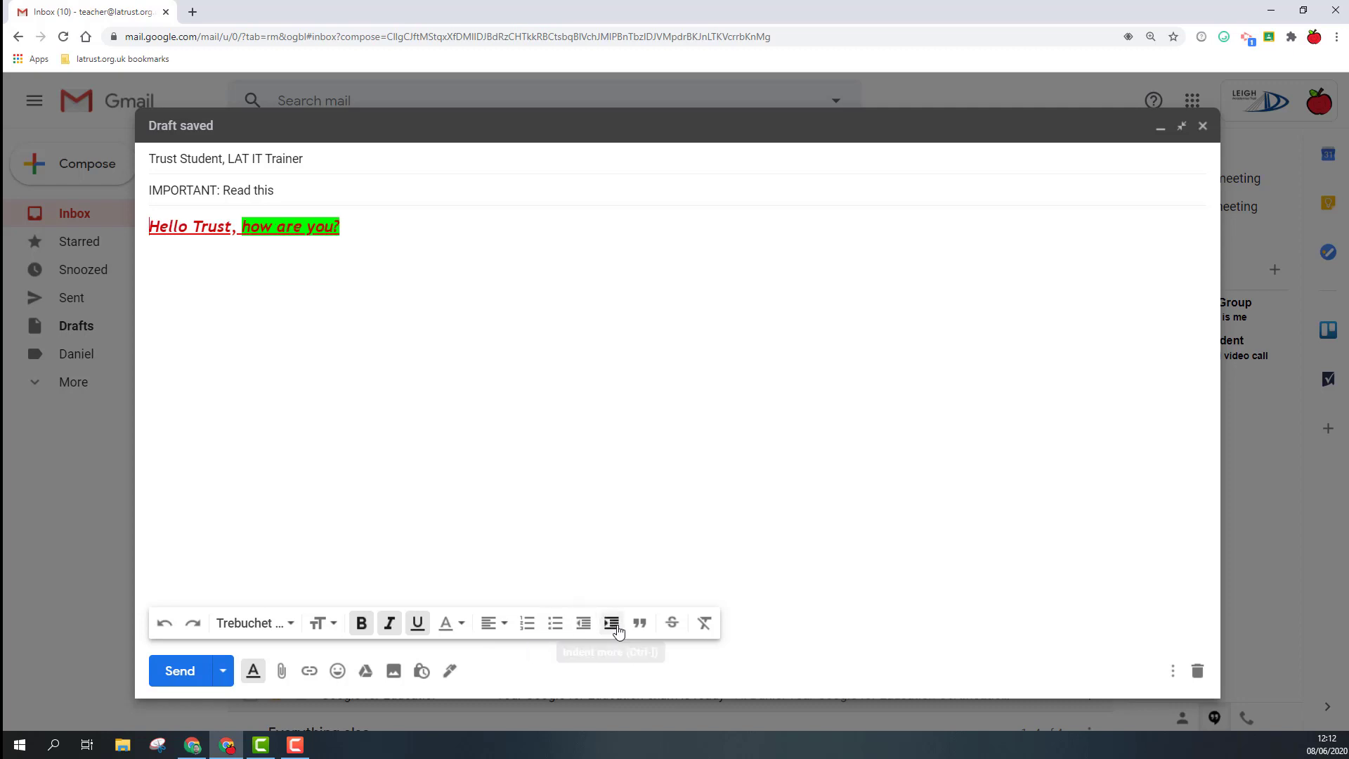
pyautogui.click(617, 631)
pyautogui.click(640, 631)
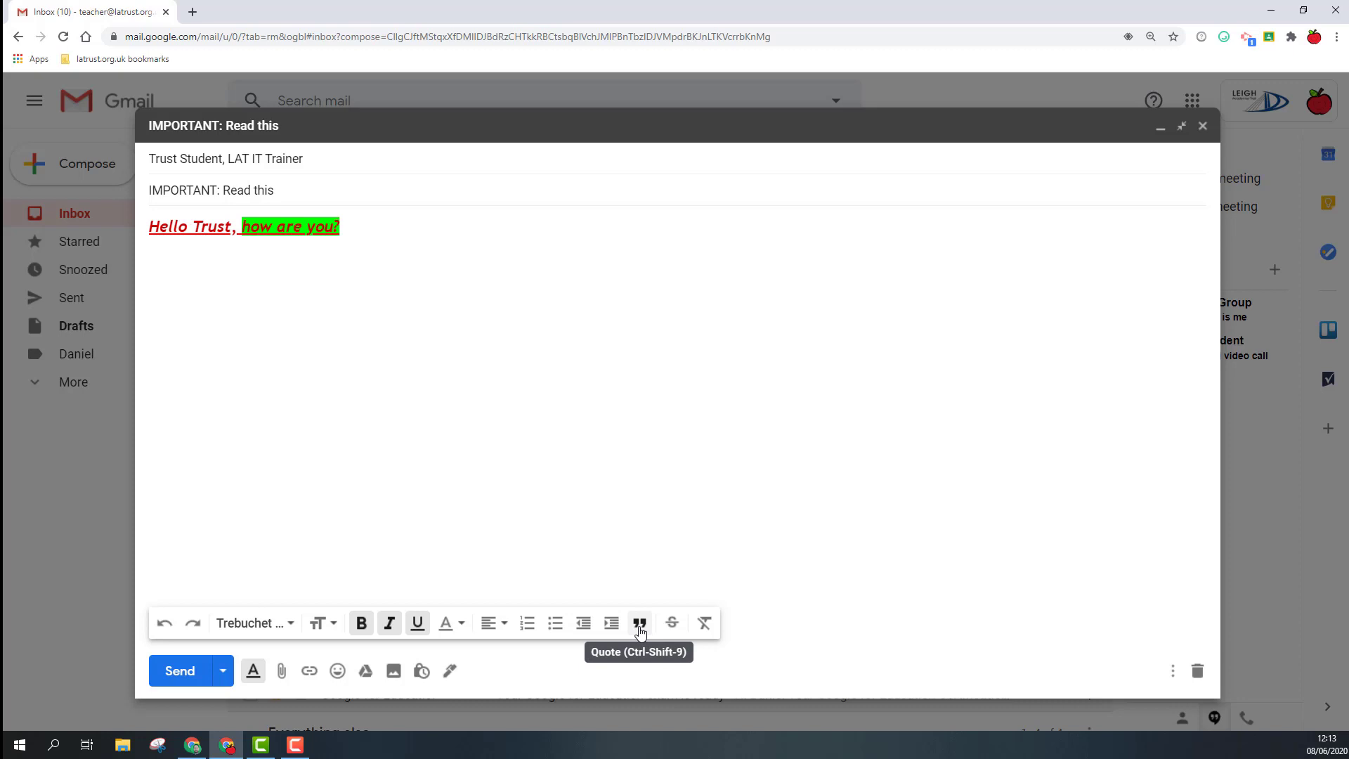
# Add a quoted line 'Add something here' and strip all its formatting.
pyautogui.click(639, 631)
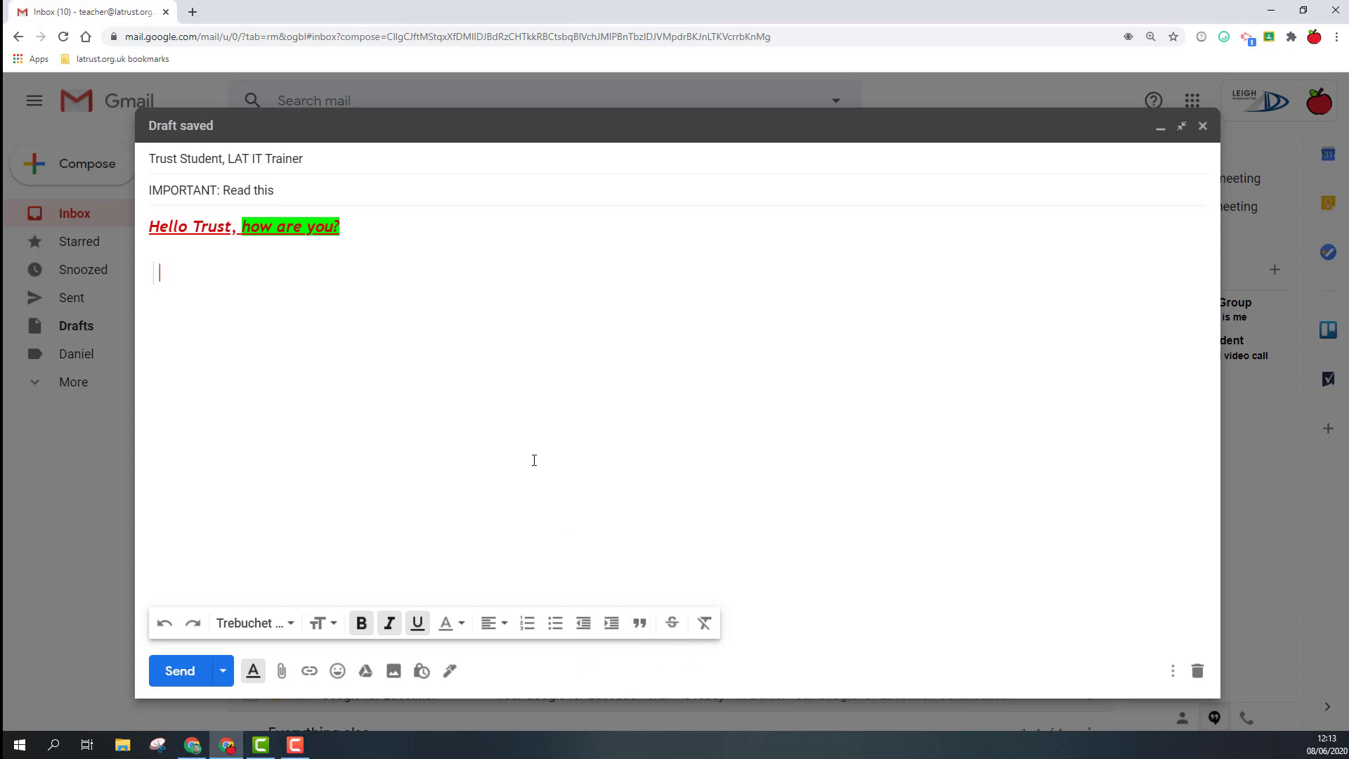
pyautogui.write('Add something here')
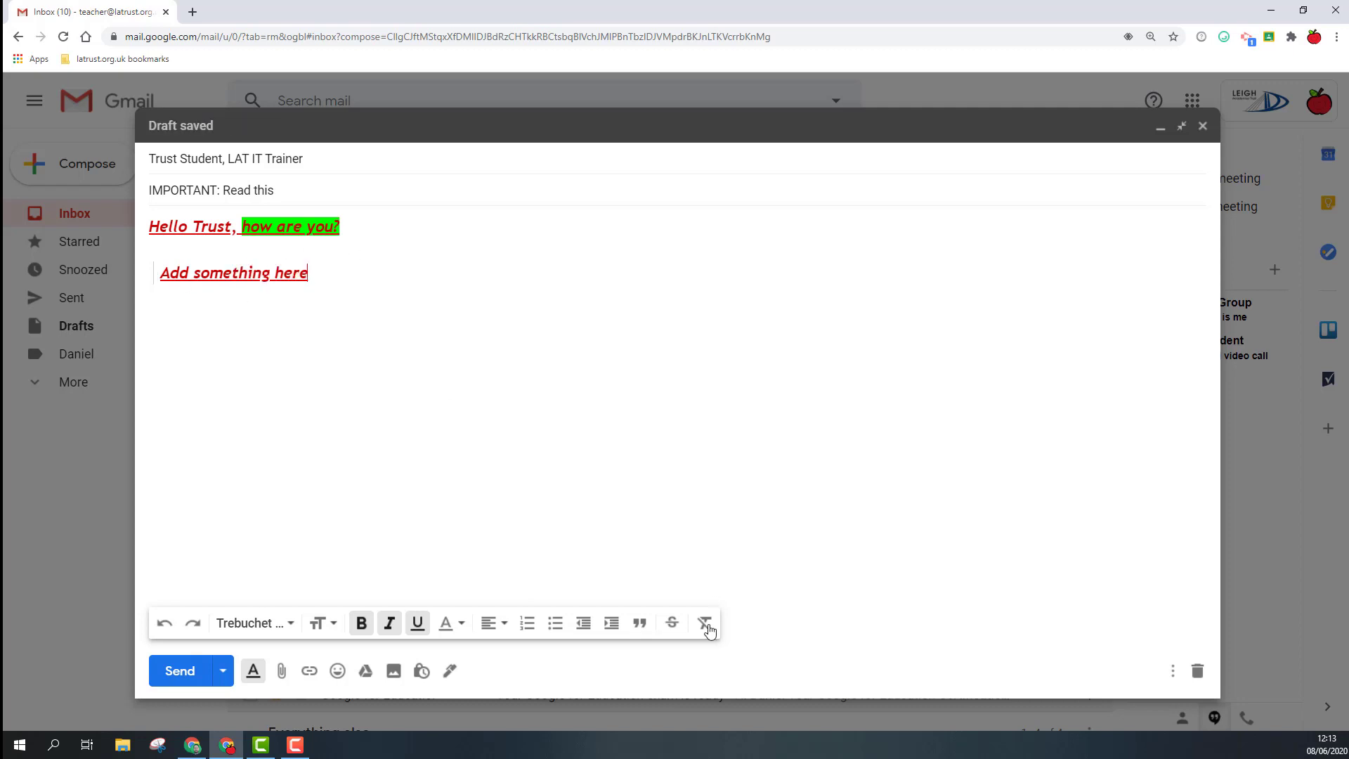
pyautogui.tripleClick(232, 274)
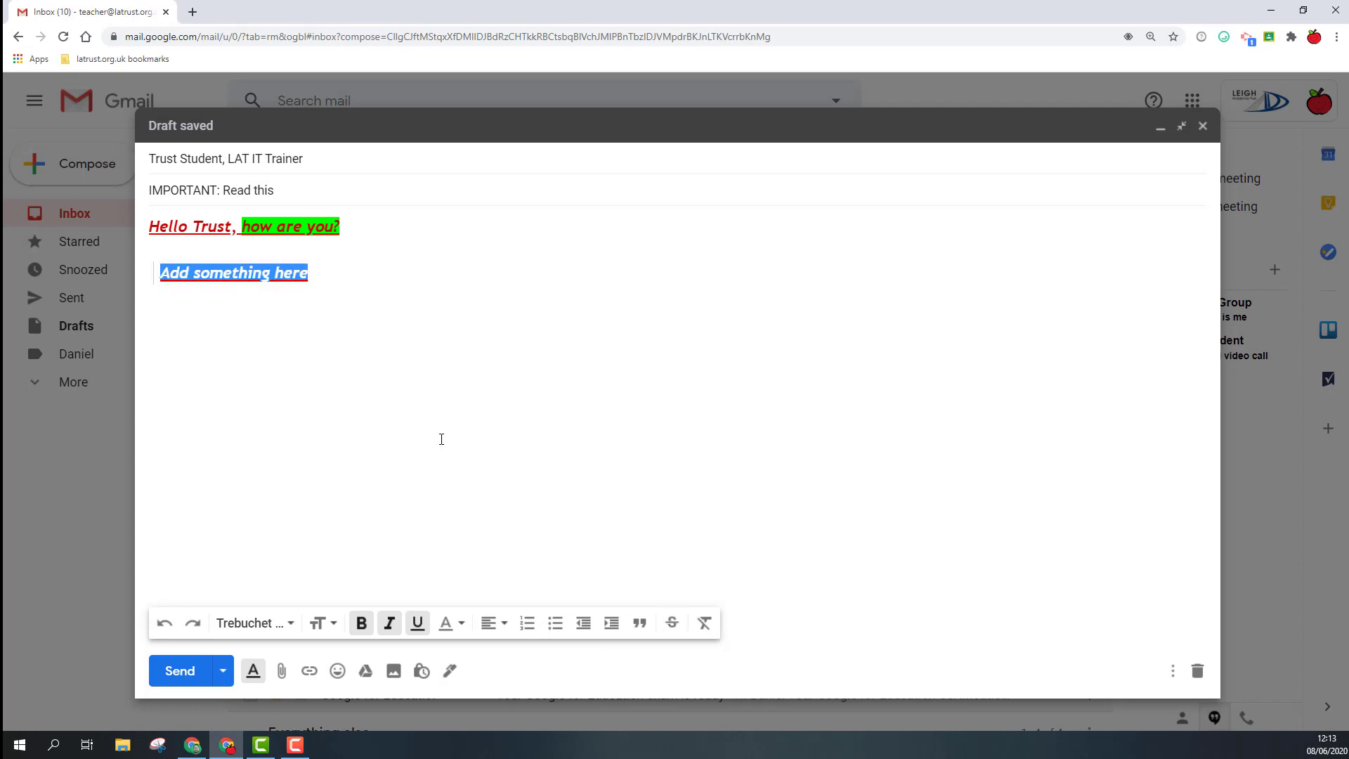
pyautogui.click(703, 628)
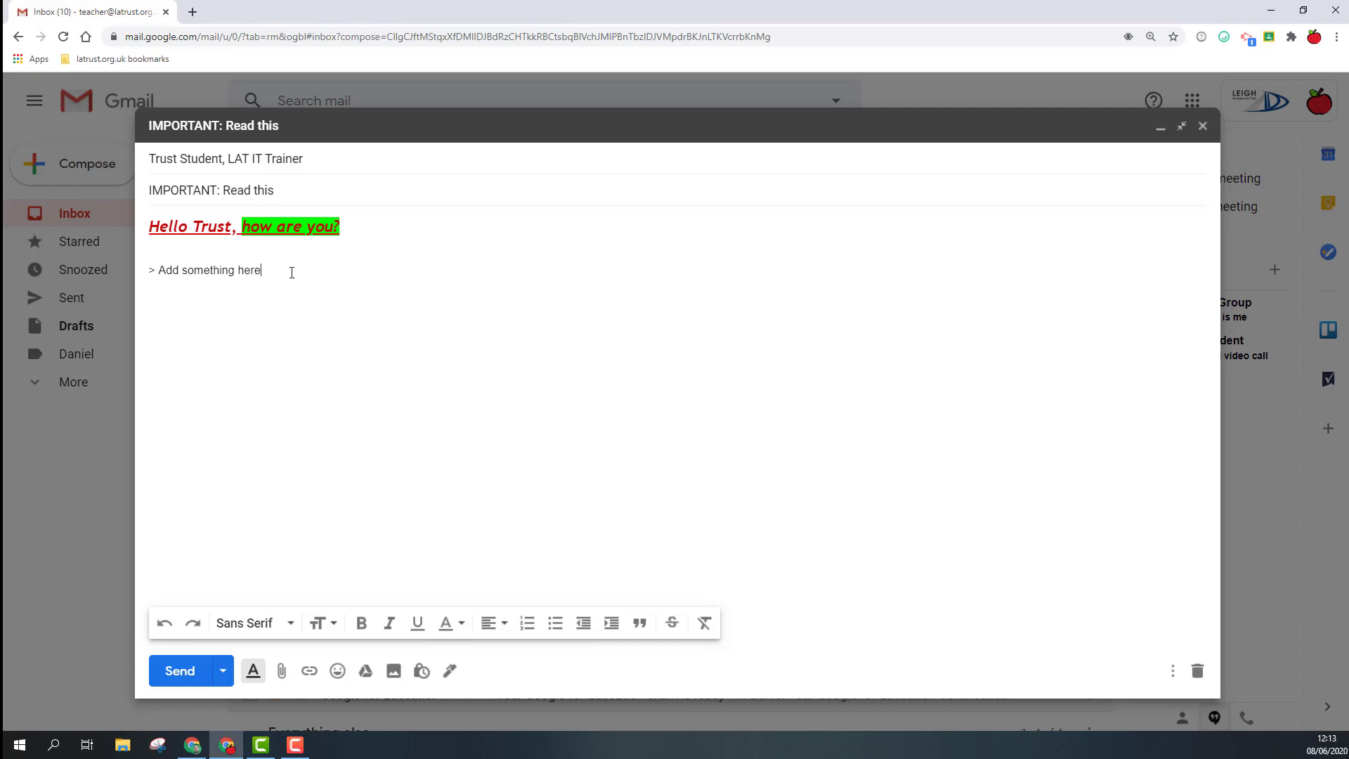
# Insert a masked-face emoji and a world-map emoji from the travel category.
pyautogui.click(338, 673)
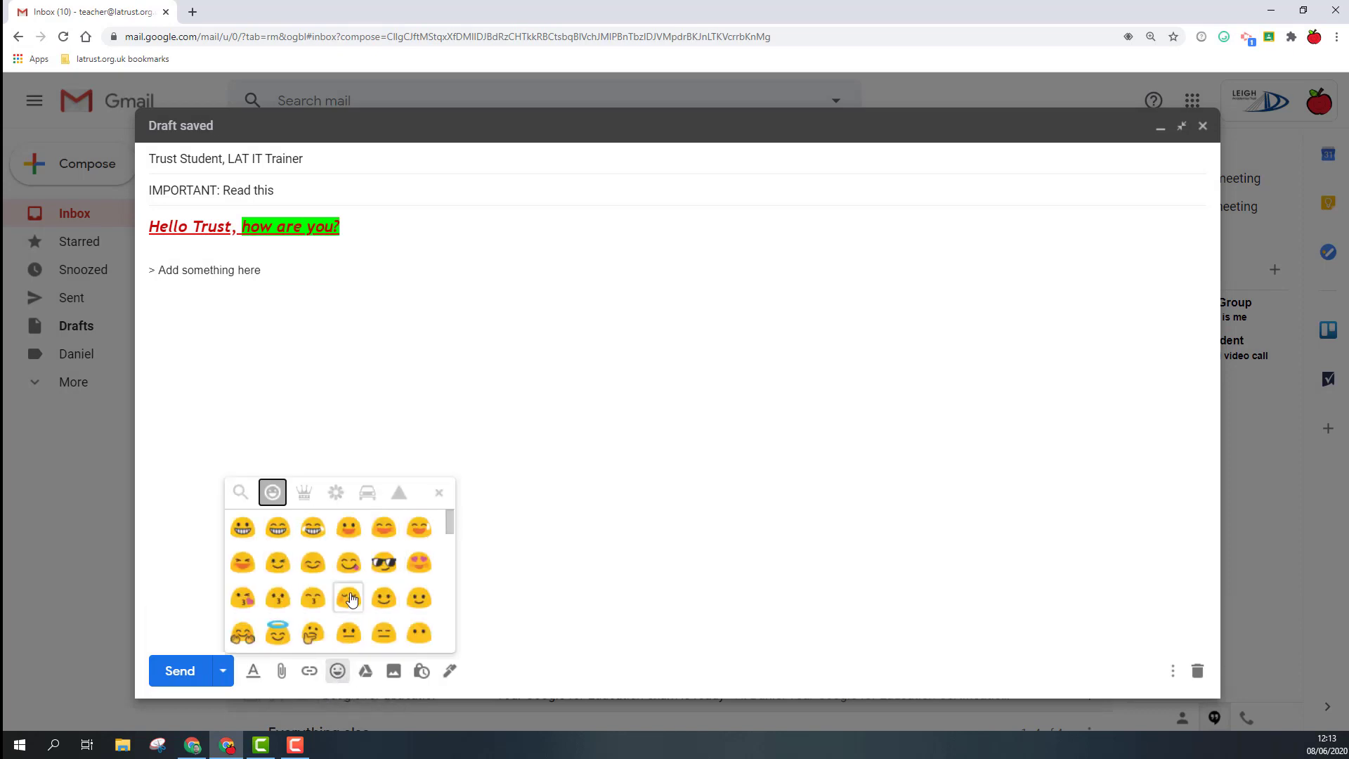
pyautogui.scroll(-4, 349, 597)
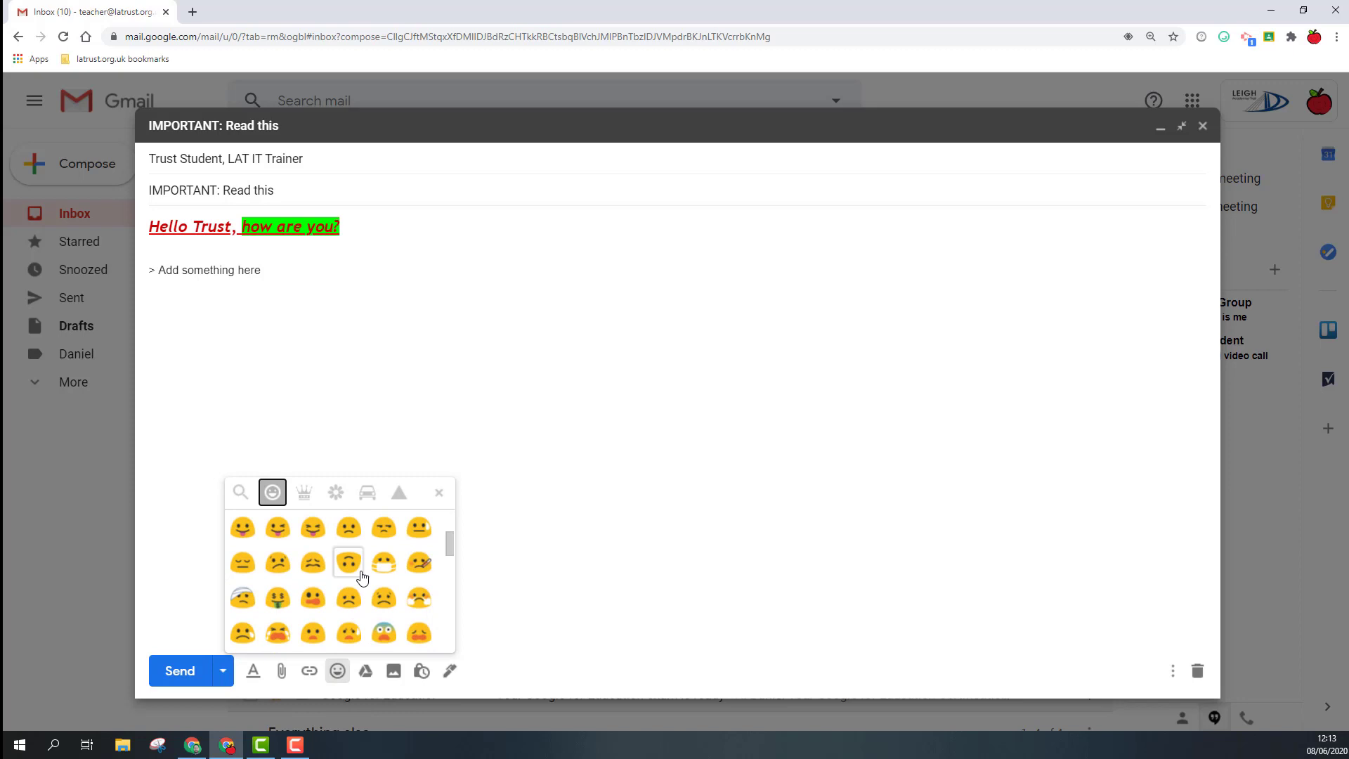
pyautogui.click(384, 562)
pyautogui.click(368, 495)
pyautogui.click(384, 560)
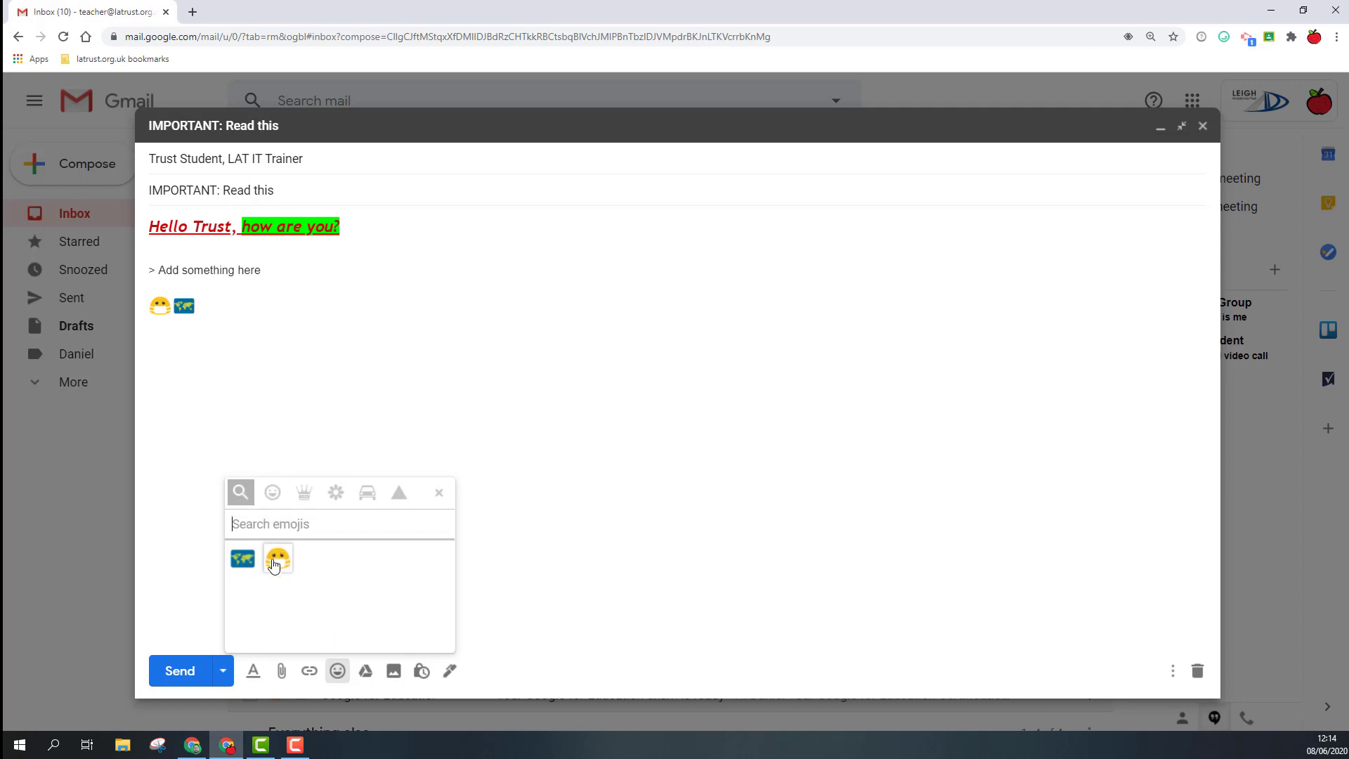
pyautogui.click(215, 307)
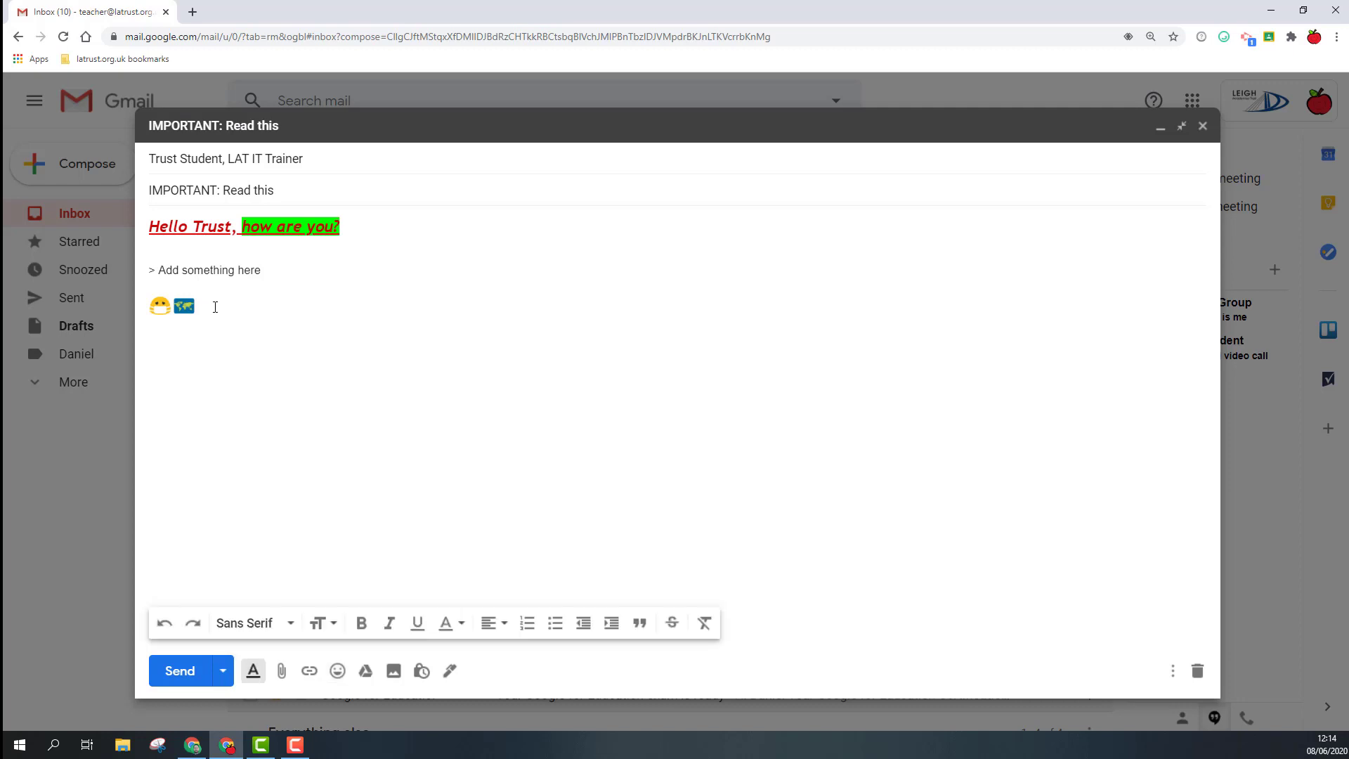
# Insert the 11 May 2020 yellow backpackers image inline in the body.
pyautogui.click(394, 672)
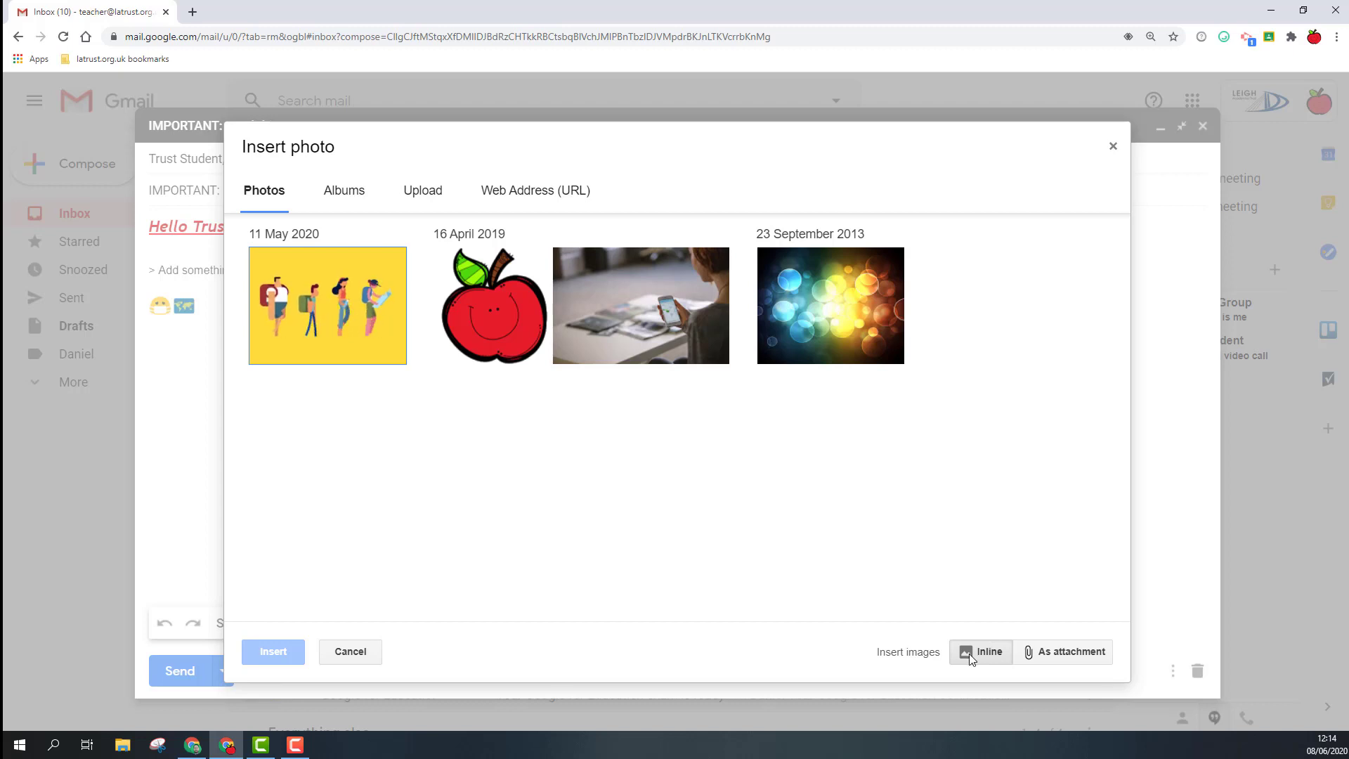
pyautogui.click(314, 320)
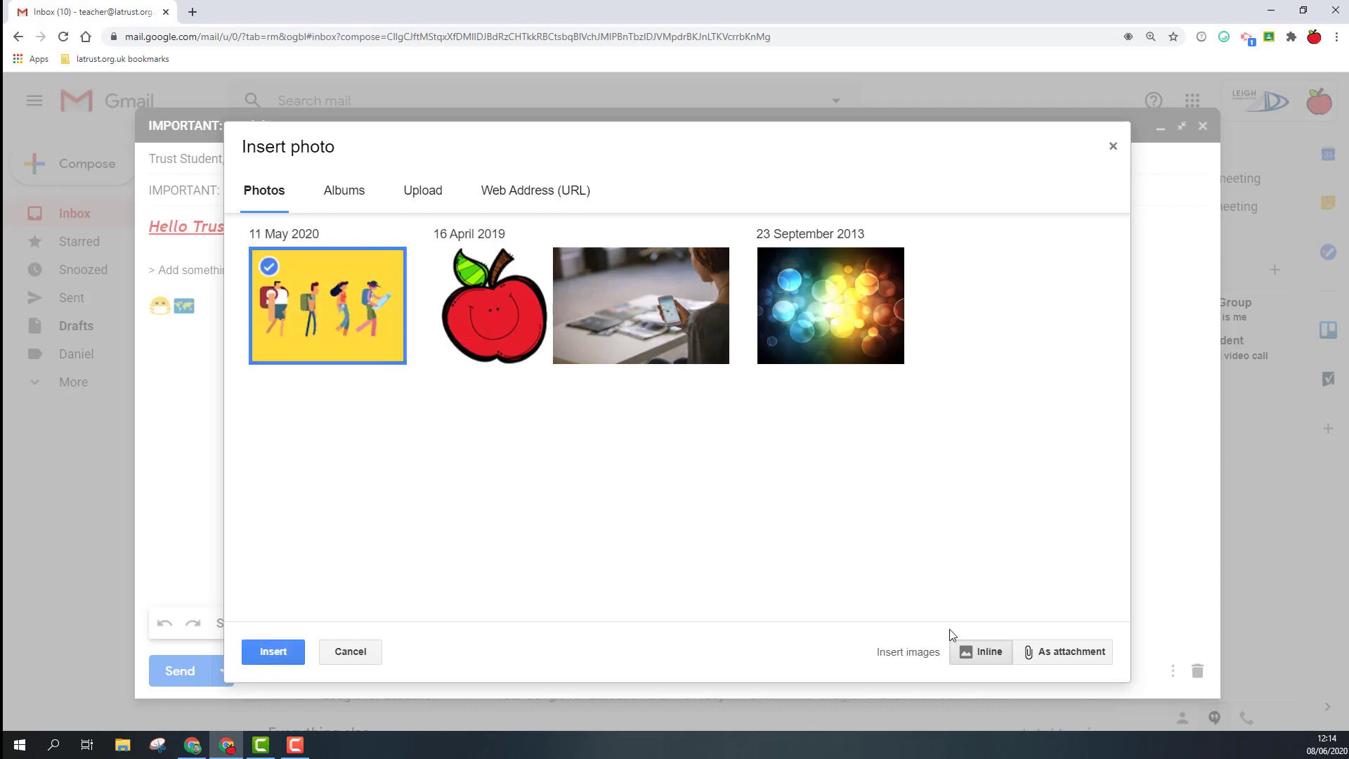
pyautogui.click(272, 651)
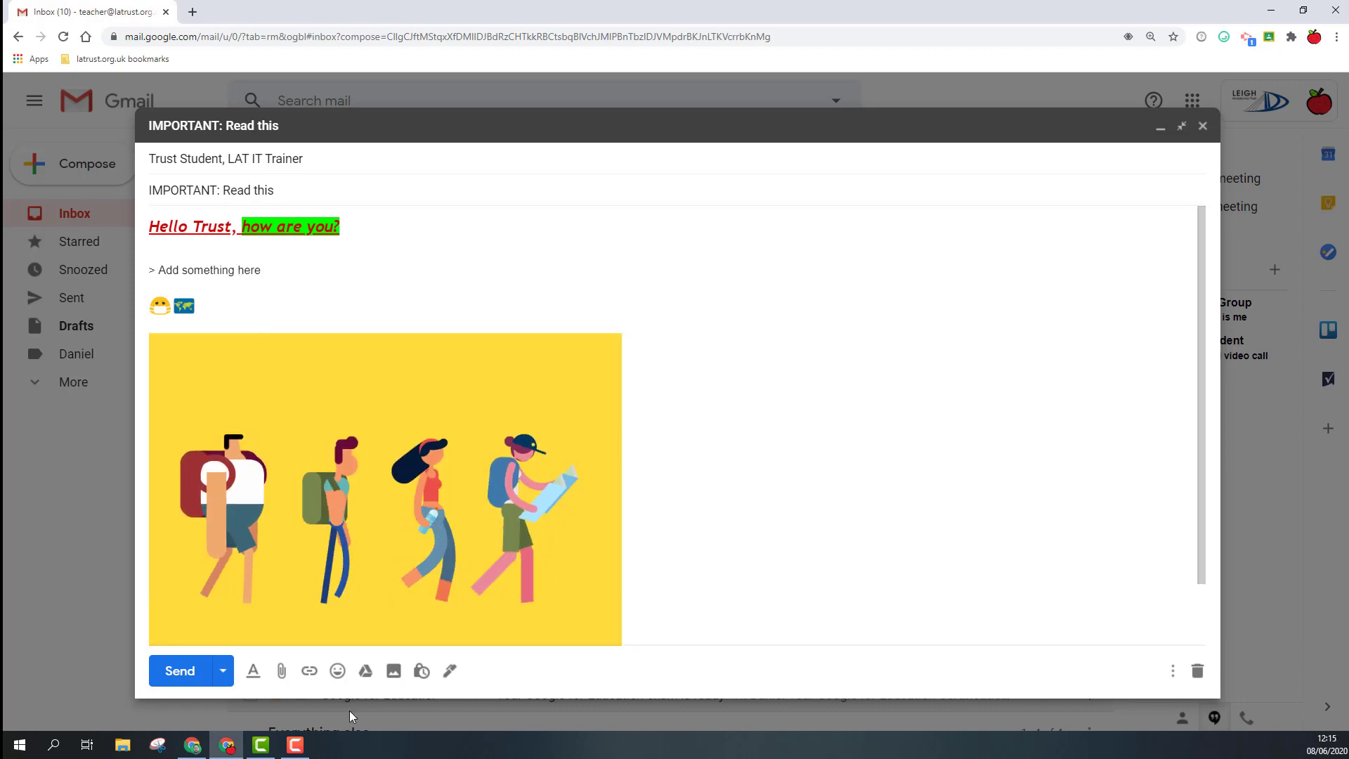
pyautogui.tripleClick(202, 270)
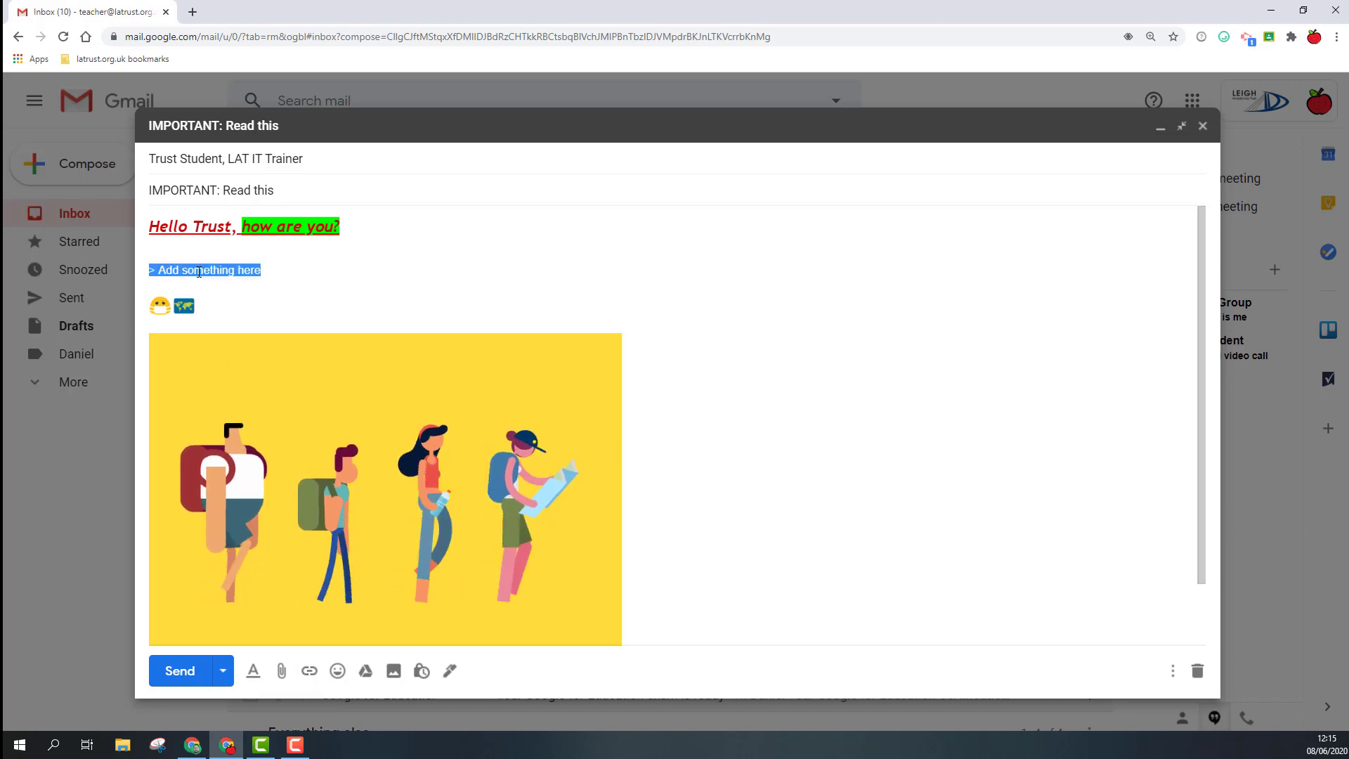
pyautogui.click(310, 671)
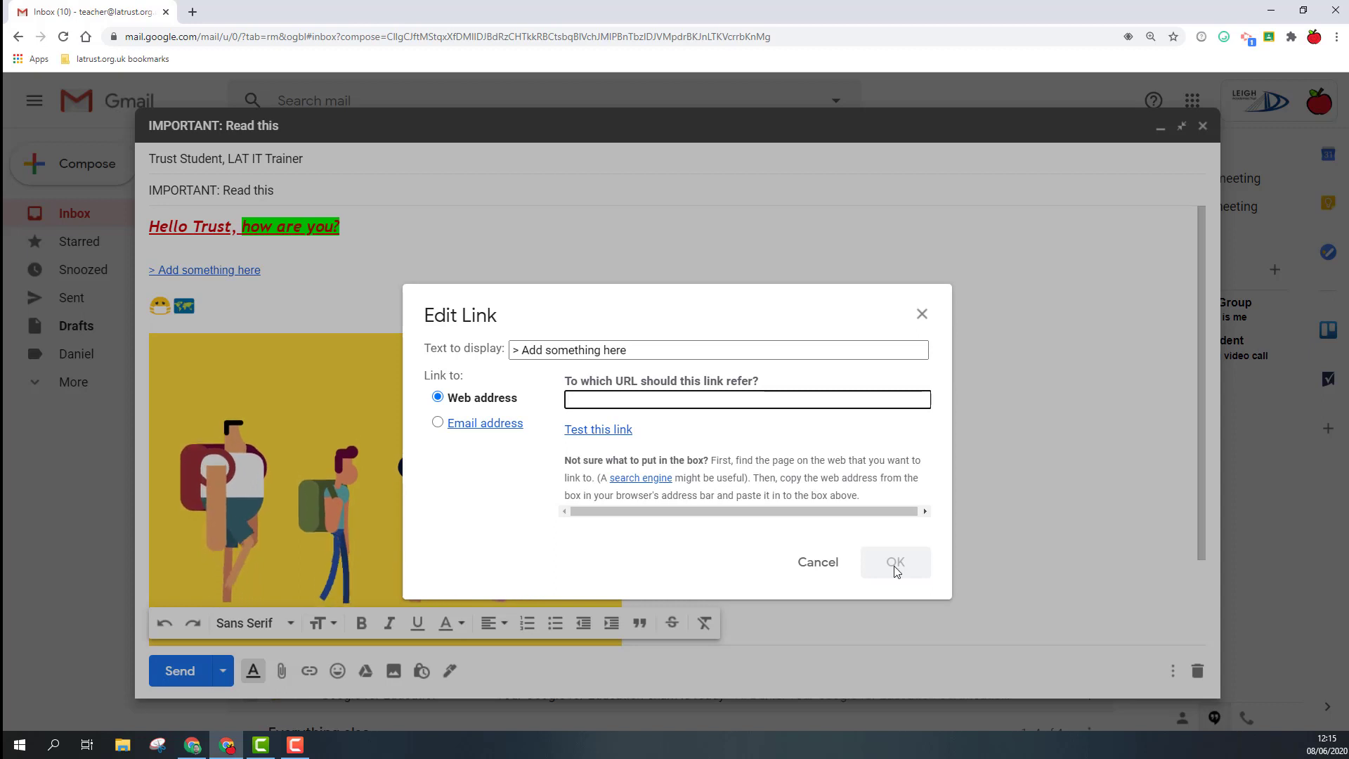
pyautogui.write('www.b')
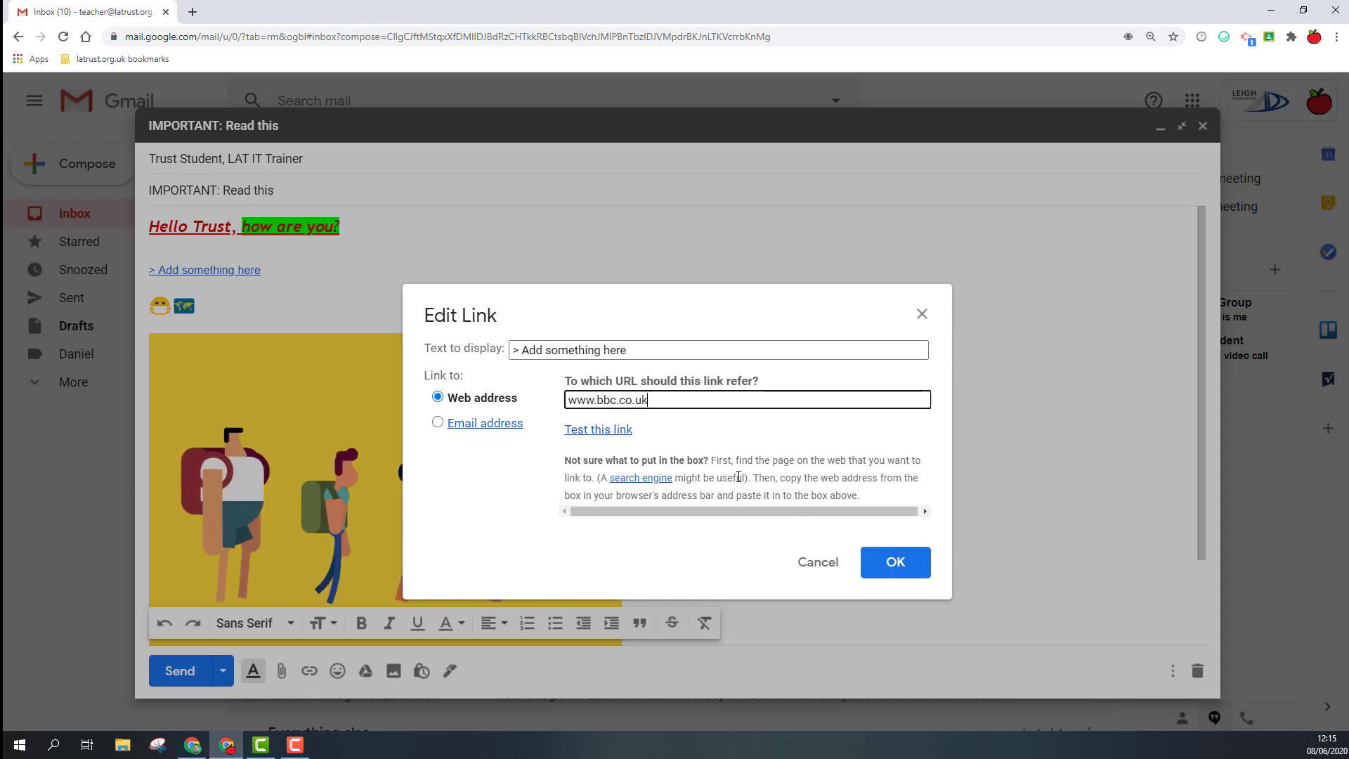
pyautogui.write('bc.co.uk')
pyautogui.click(896, 563)
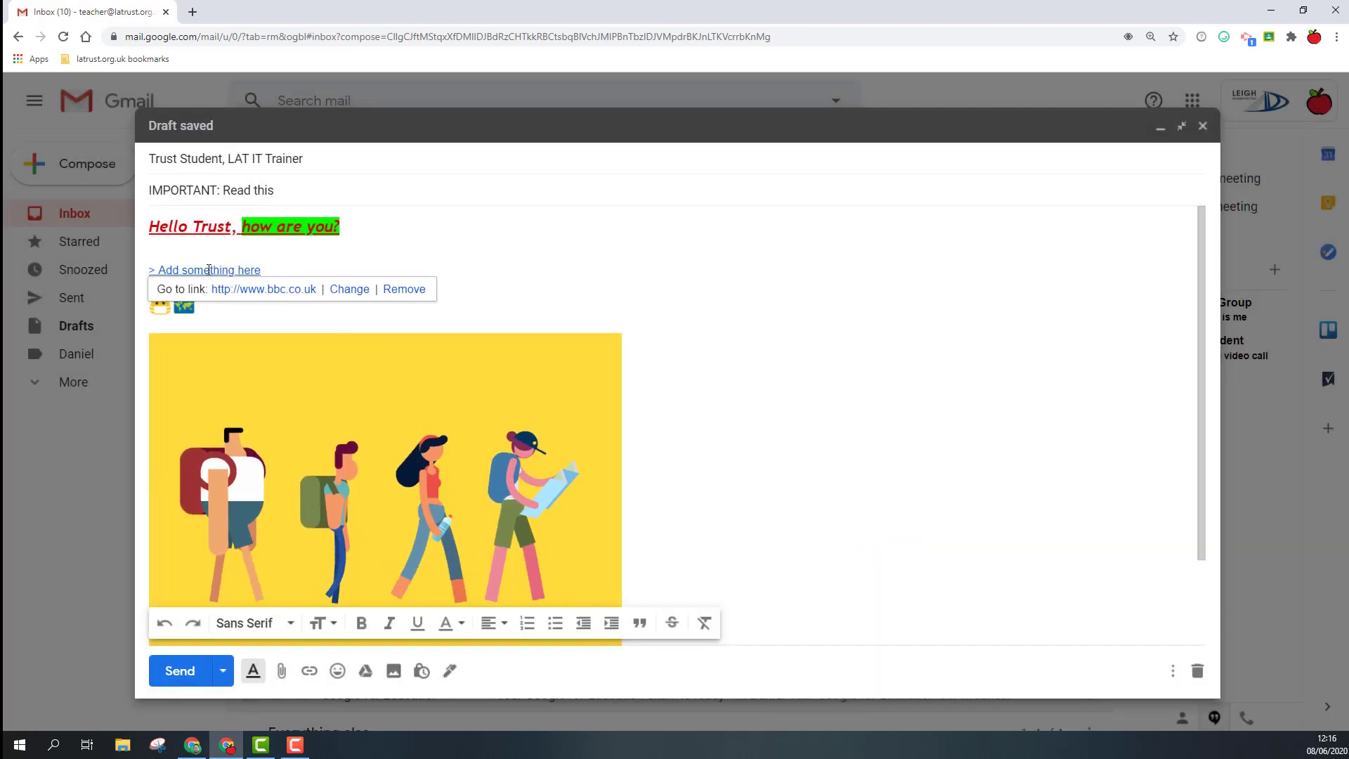
pyautogui.click(253, 312)
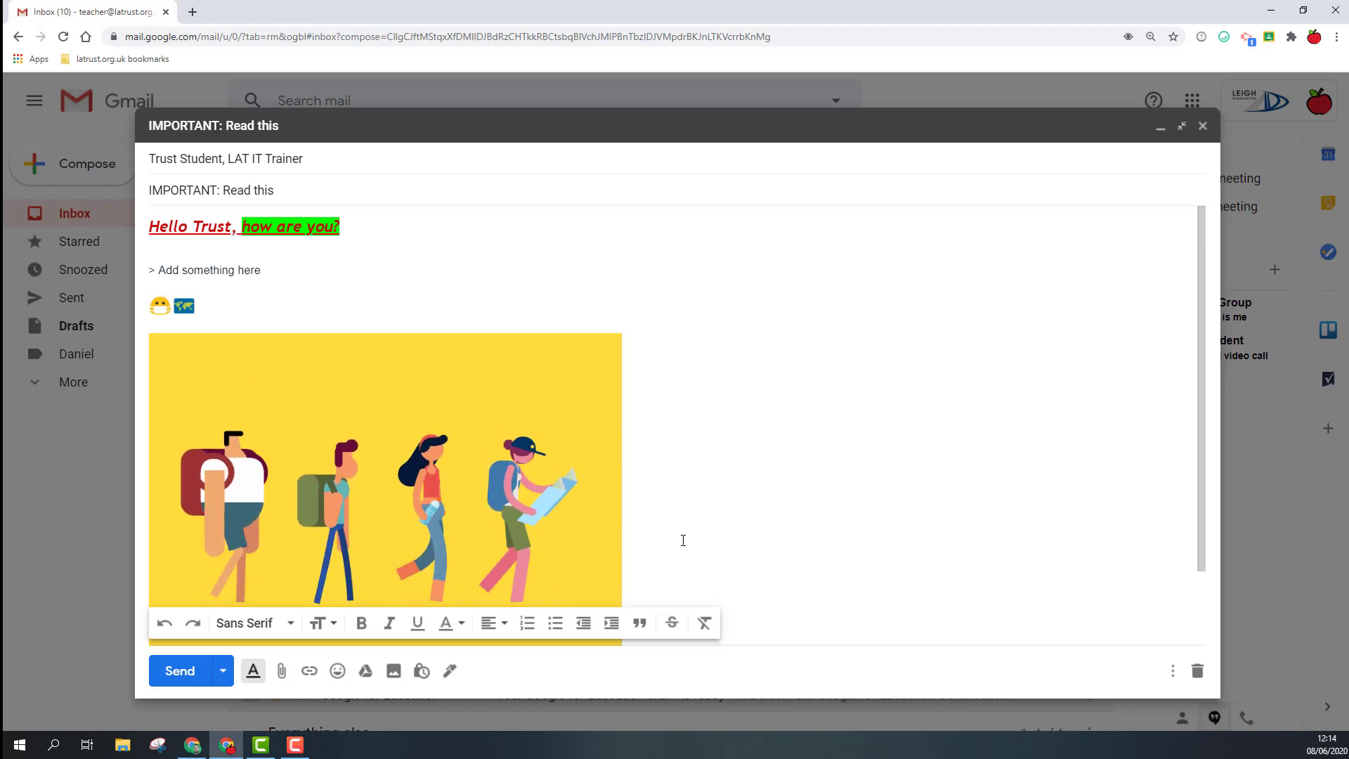
pyautogui.scroll(-2, 682, 541)
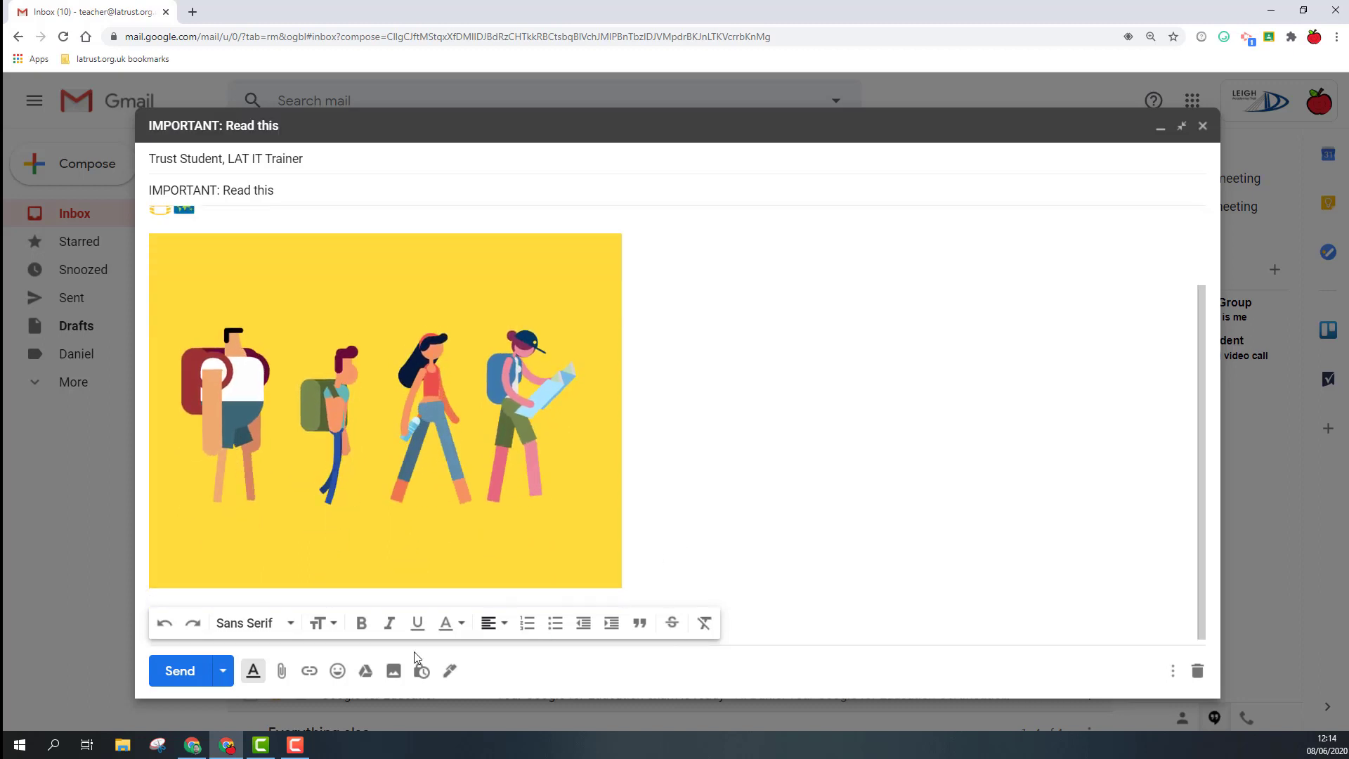
pyautogui.click(253, 670)
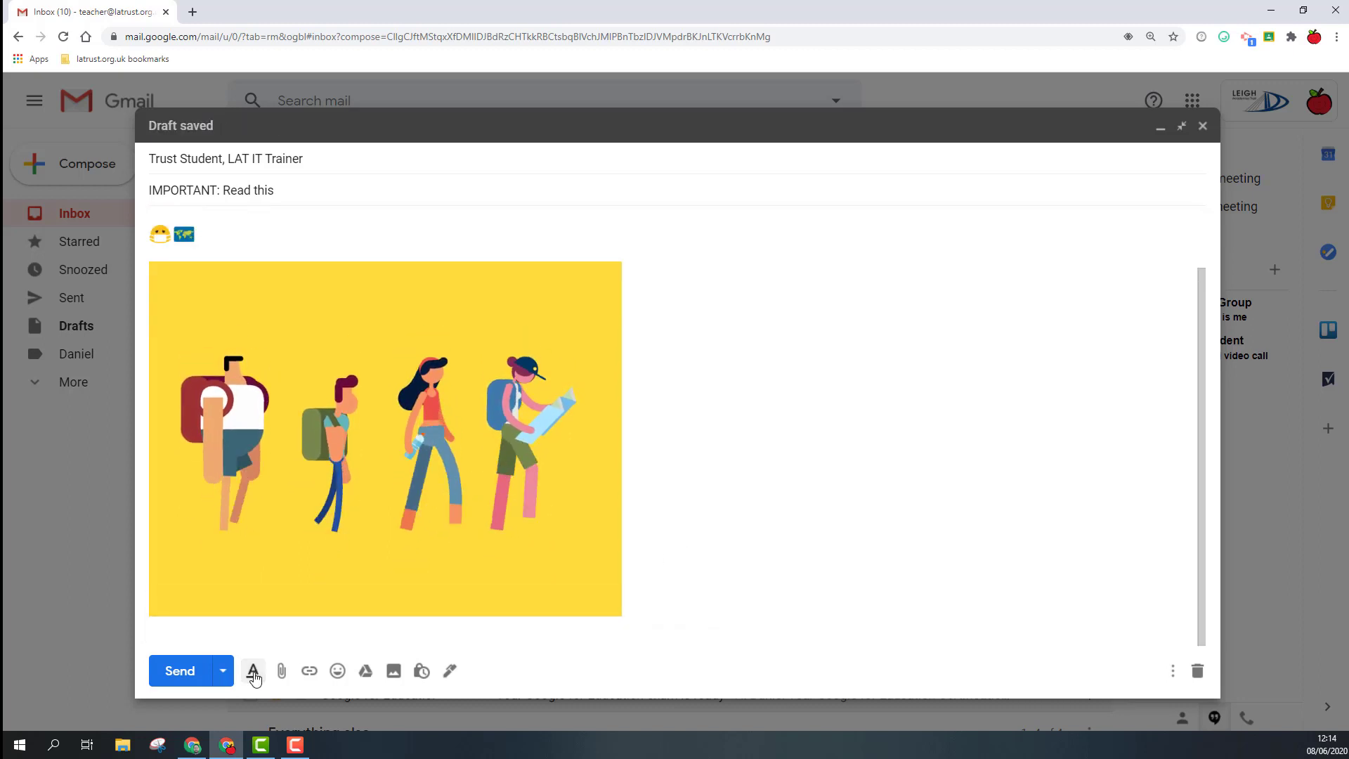
pyautogui.click(450, 672)
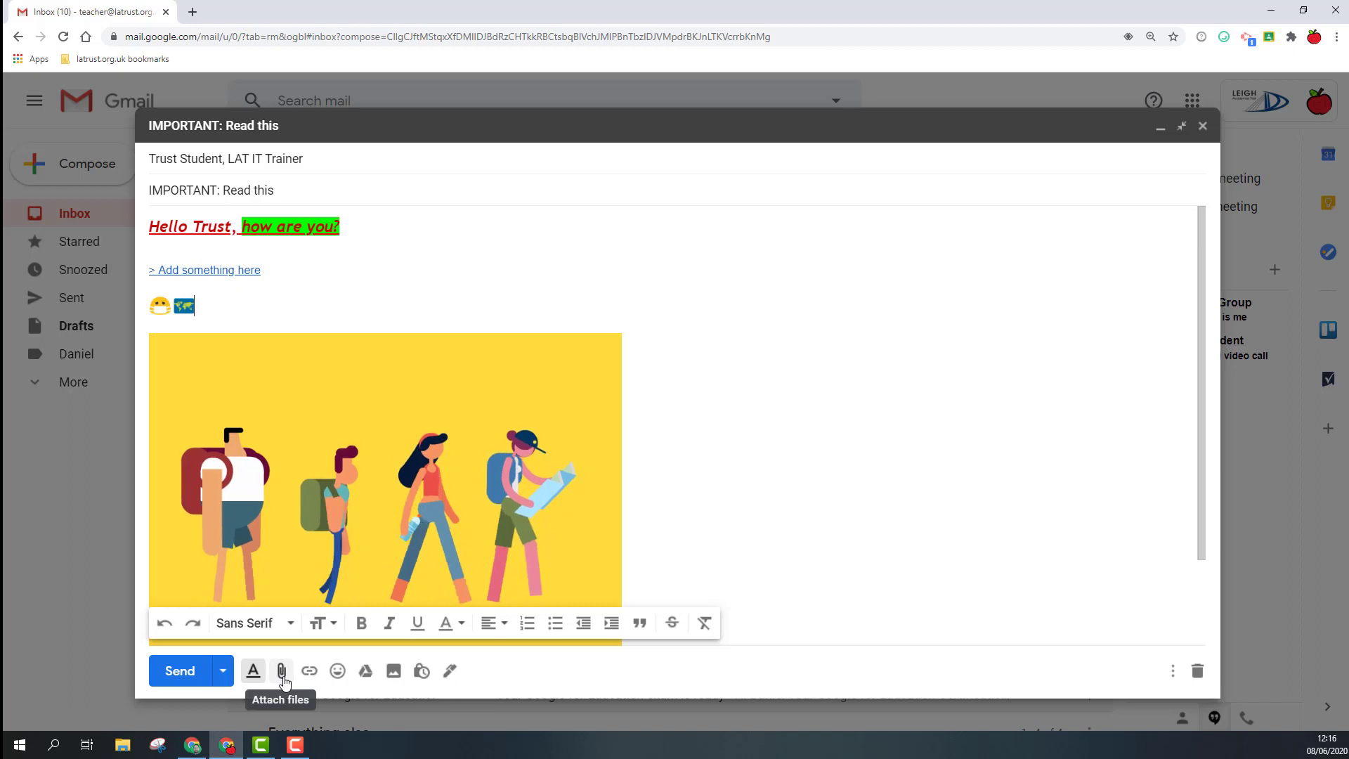
# Attach the plant.jpg picture from the computer to the message.
pyautogui.click(281, 673)
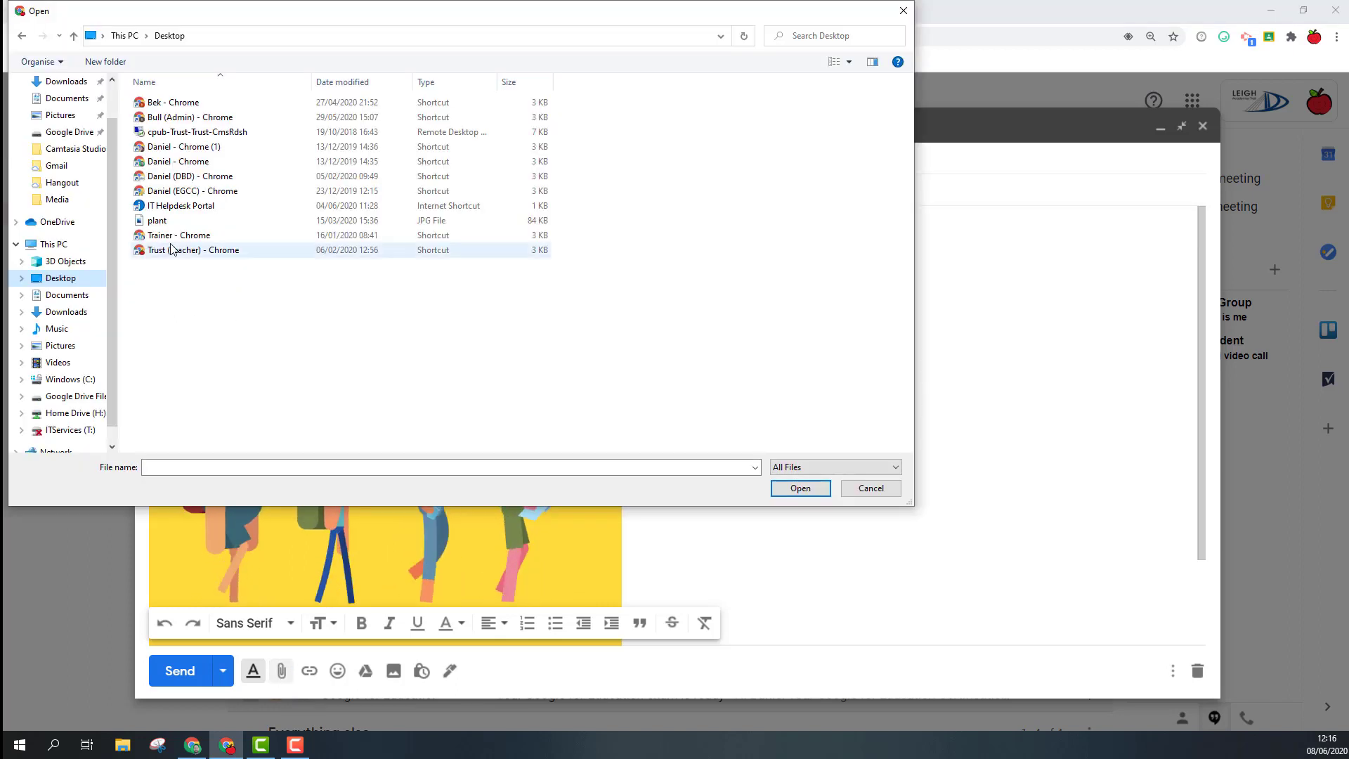
pyautogui.click(157, 222)
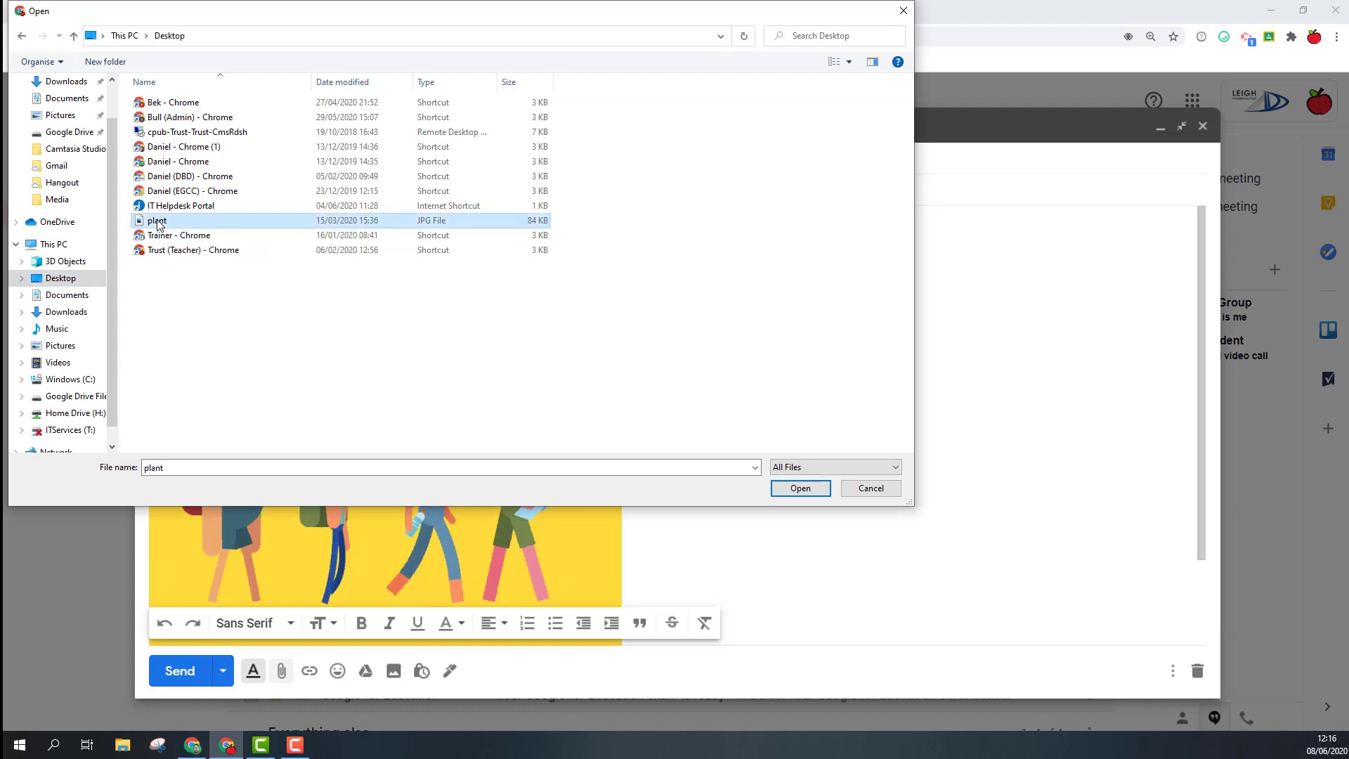
pyautogui.click(800, 488)
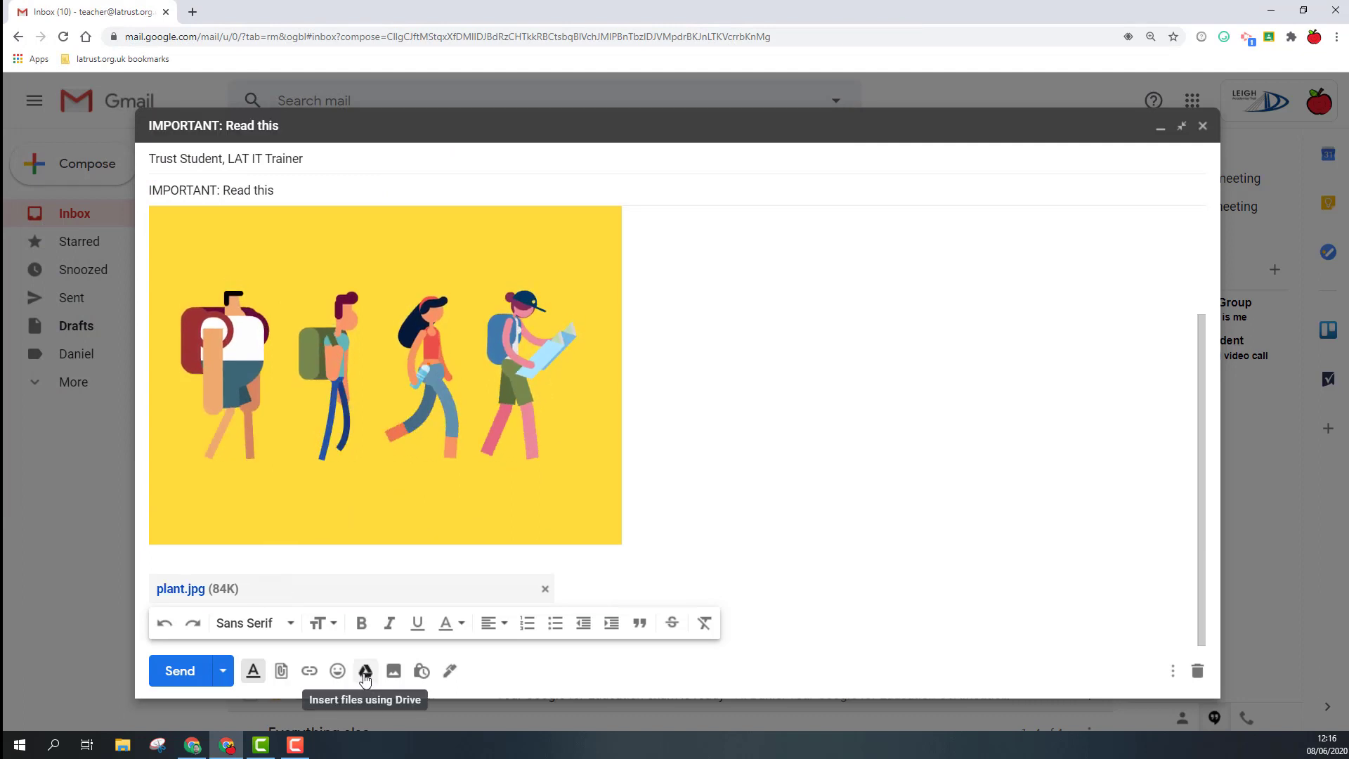
# Insert the 'Training example' file from Google Drive and place the cursor below it.
pyautogui.click(365, 671)
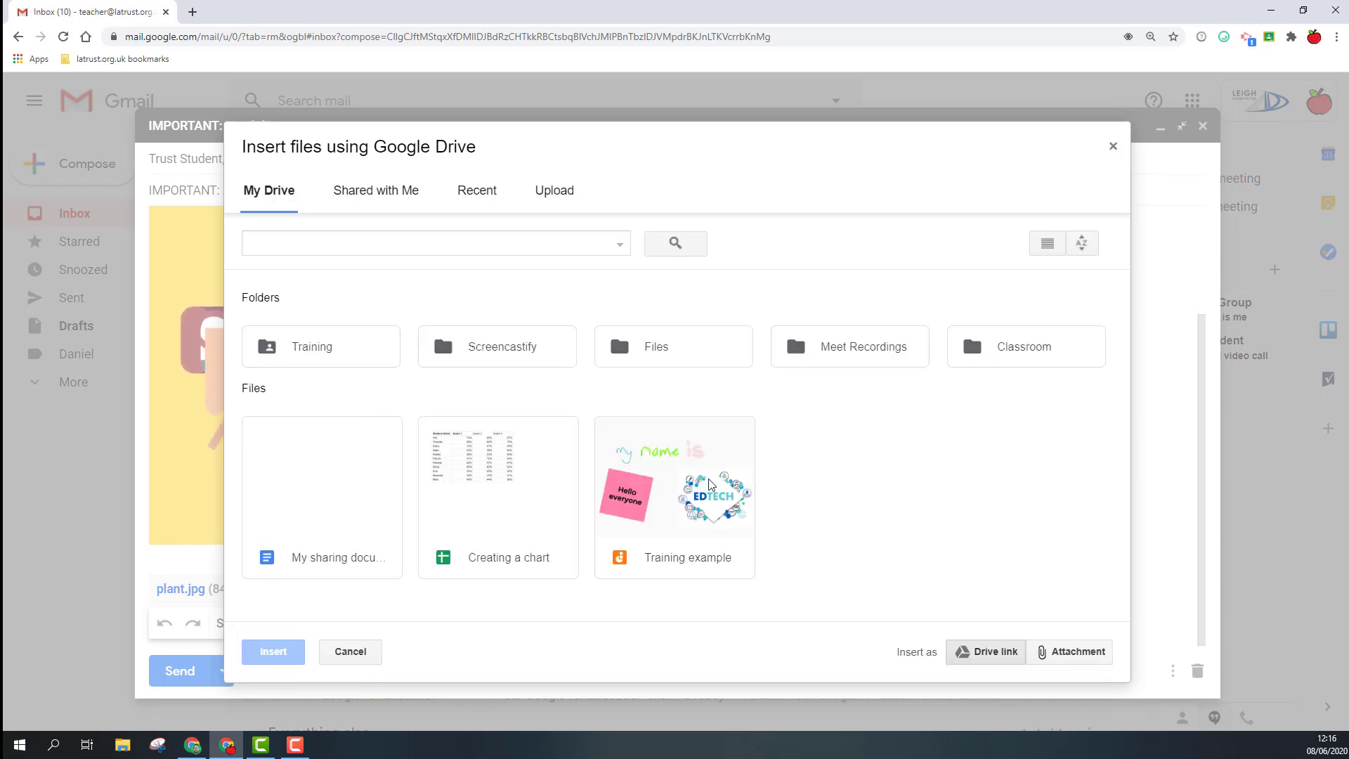
pyautogui.click(710, 484)
pyautogui.click(272, 659)
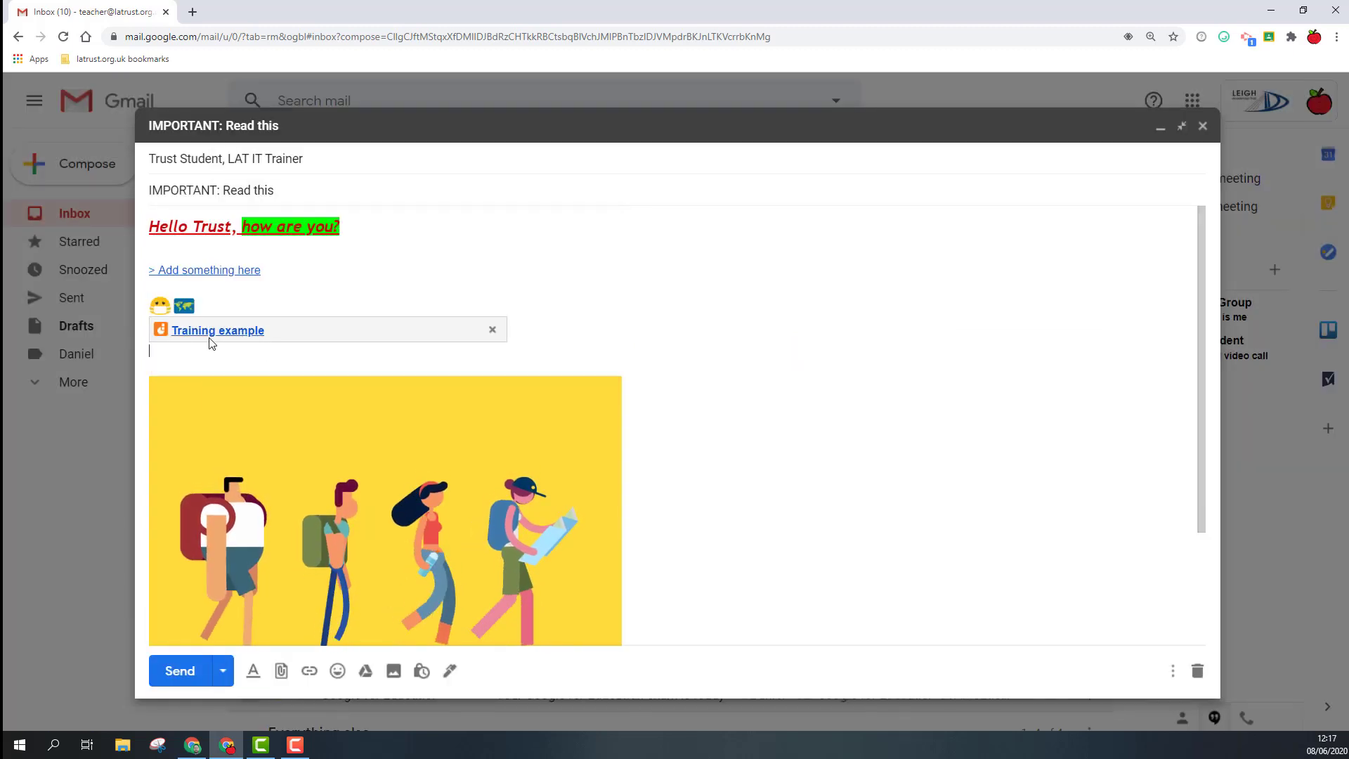
pyautogui.click(492, 331)
pyautogui.scroll(-2, 502, 426)
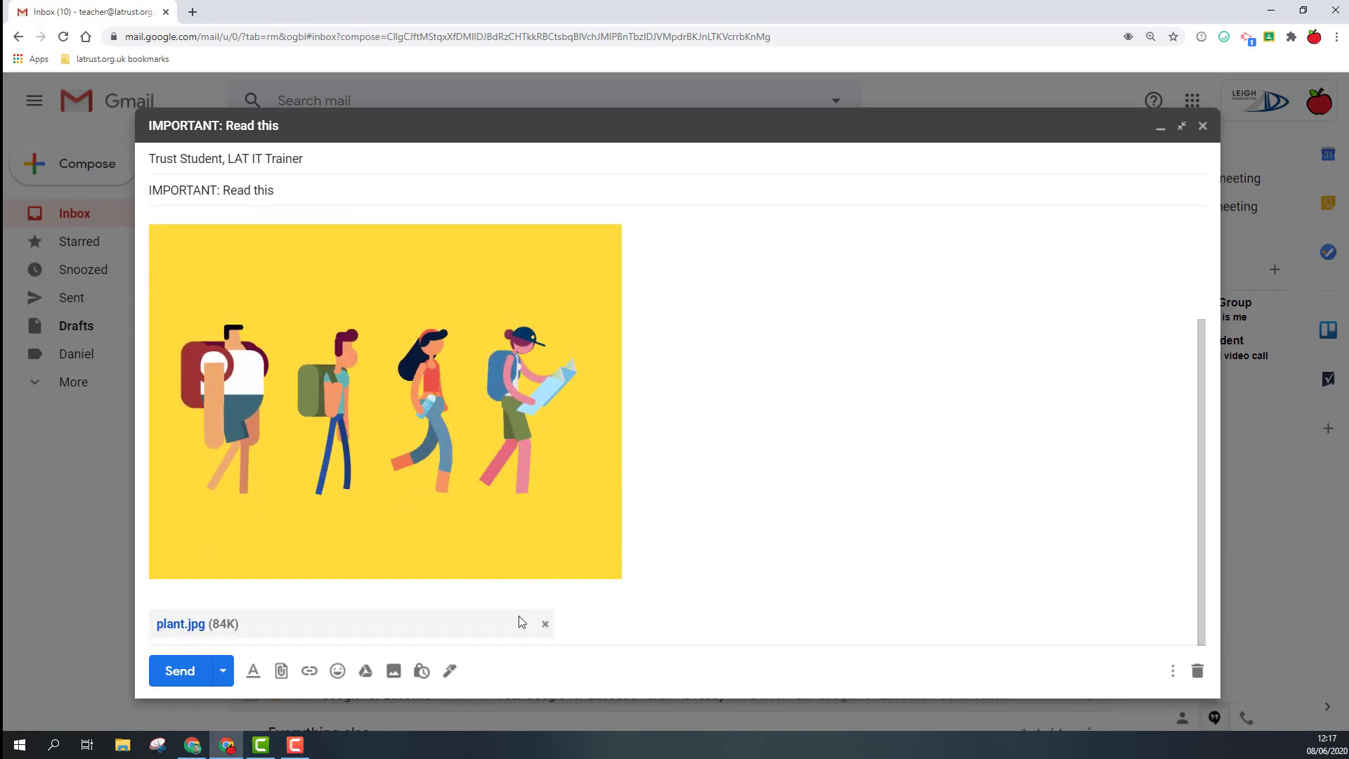
pyautogui.scroll(3, 562, 610)
pyautogui.click(223, 348)
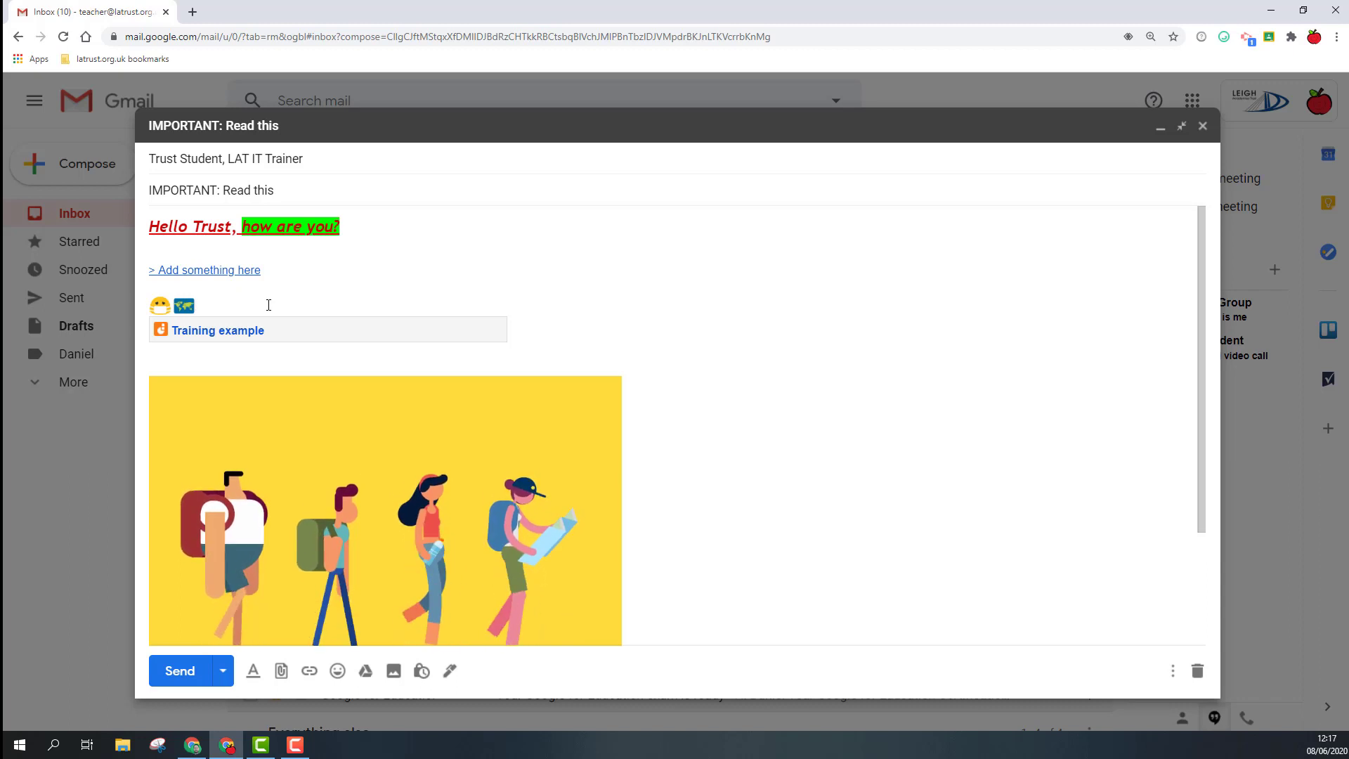
# Delete all body content and remove the plant.jpg attachment from the draft.
pyautogui.hotkey('ctrl', 'a')
pyautogui.press('BackSpace')
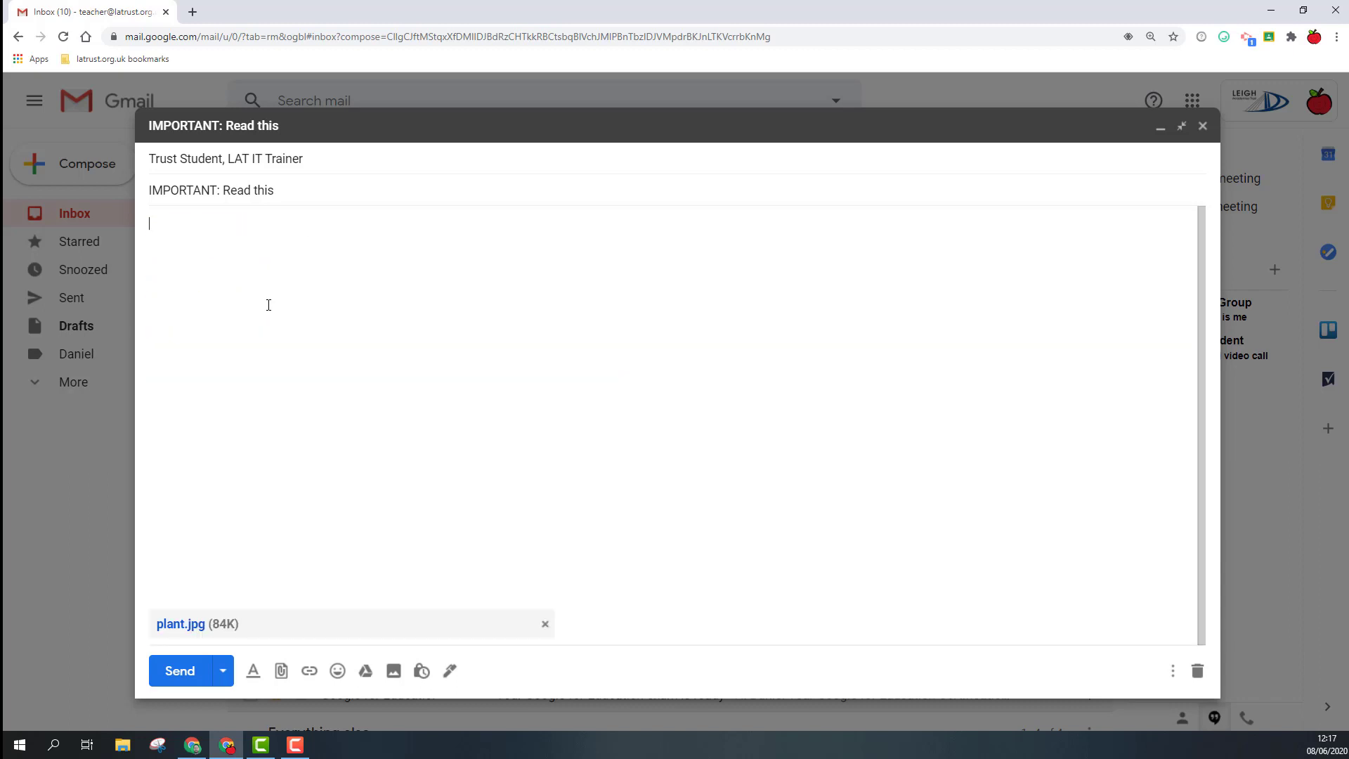
pyautogui.click(547, 624)
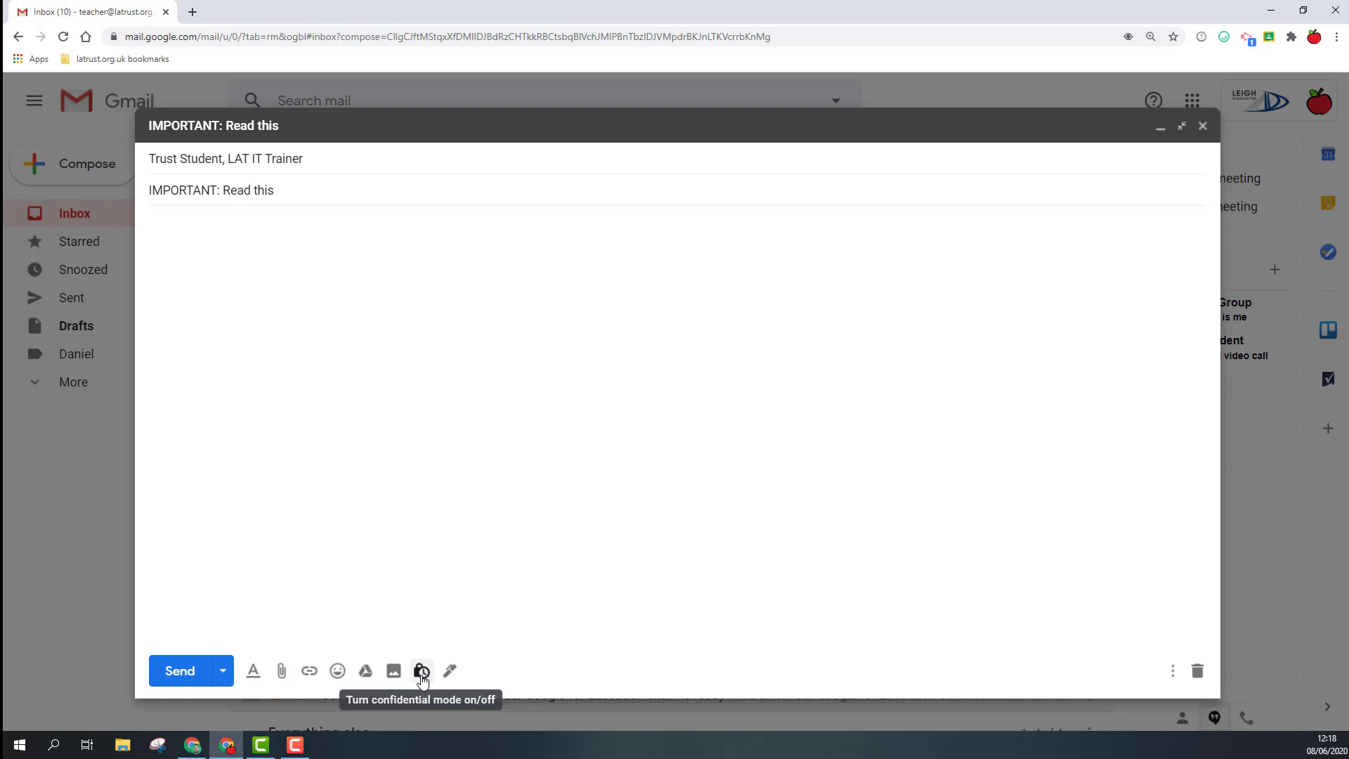
pyautogui.click(1174, 674)
pyautogui.moveTo(1083, 486)
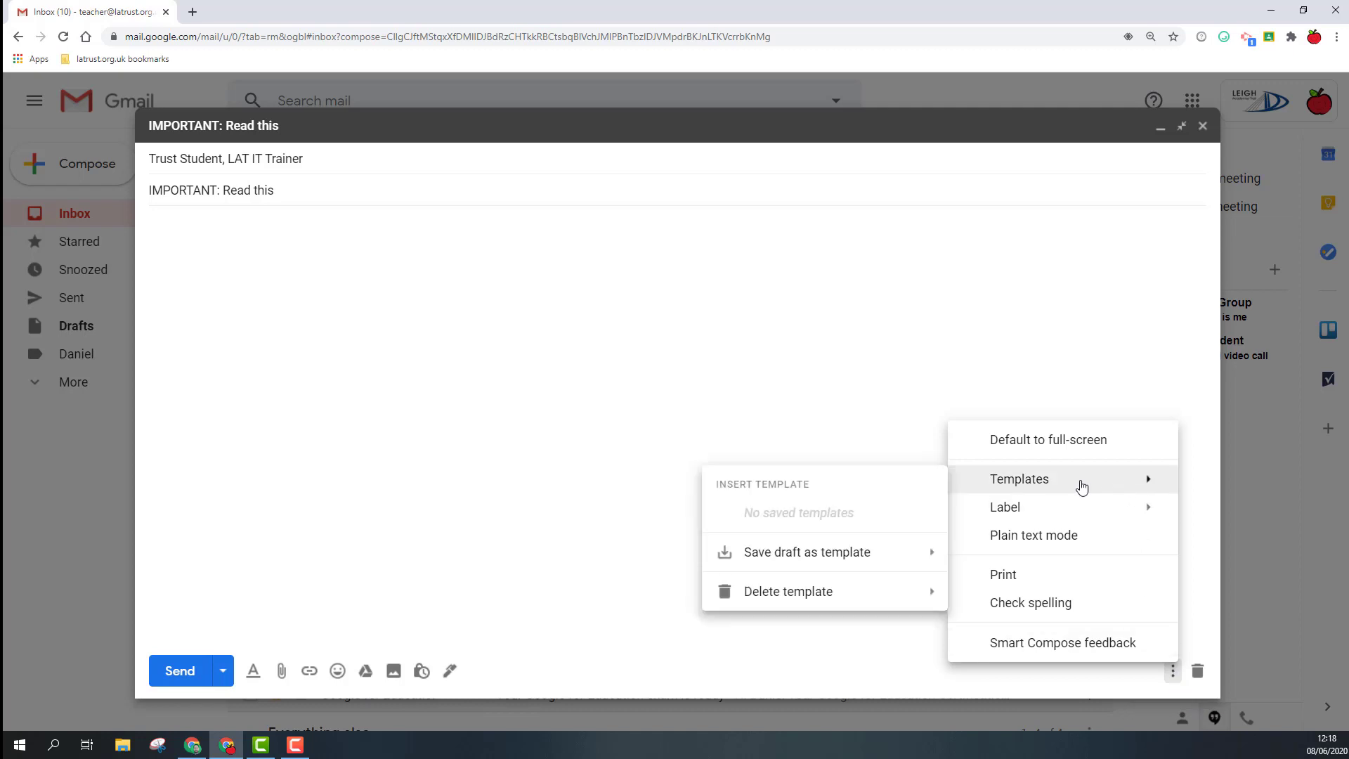
pyautogui.moveTo(1051, 511)
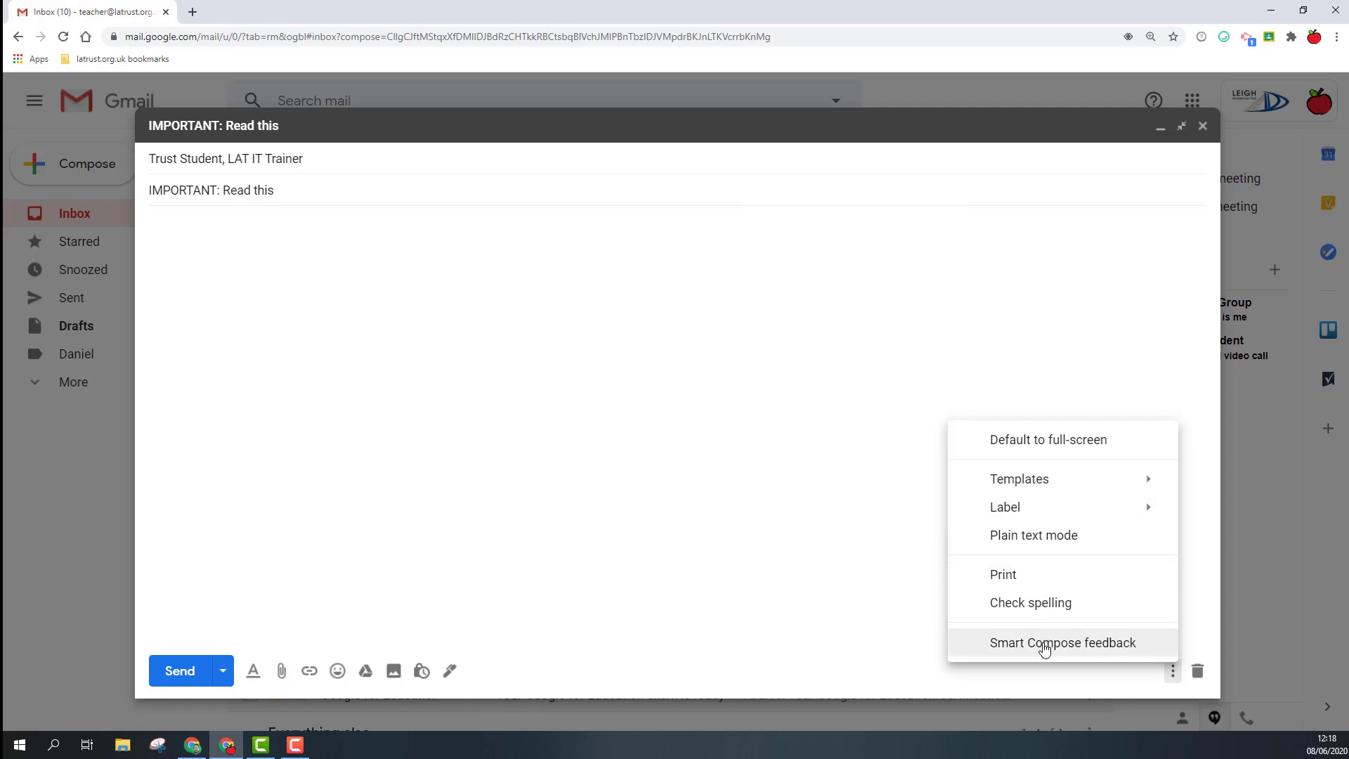
pyautogui.click(870, 536)
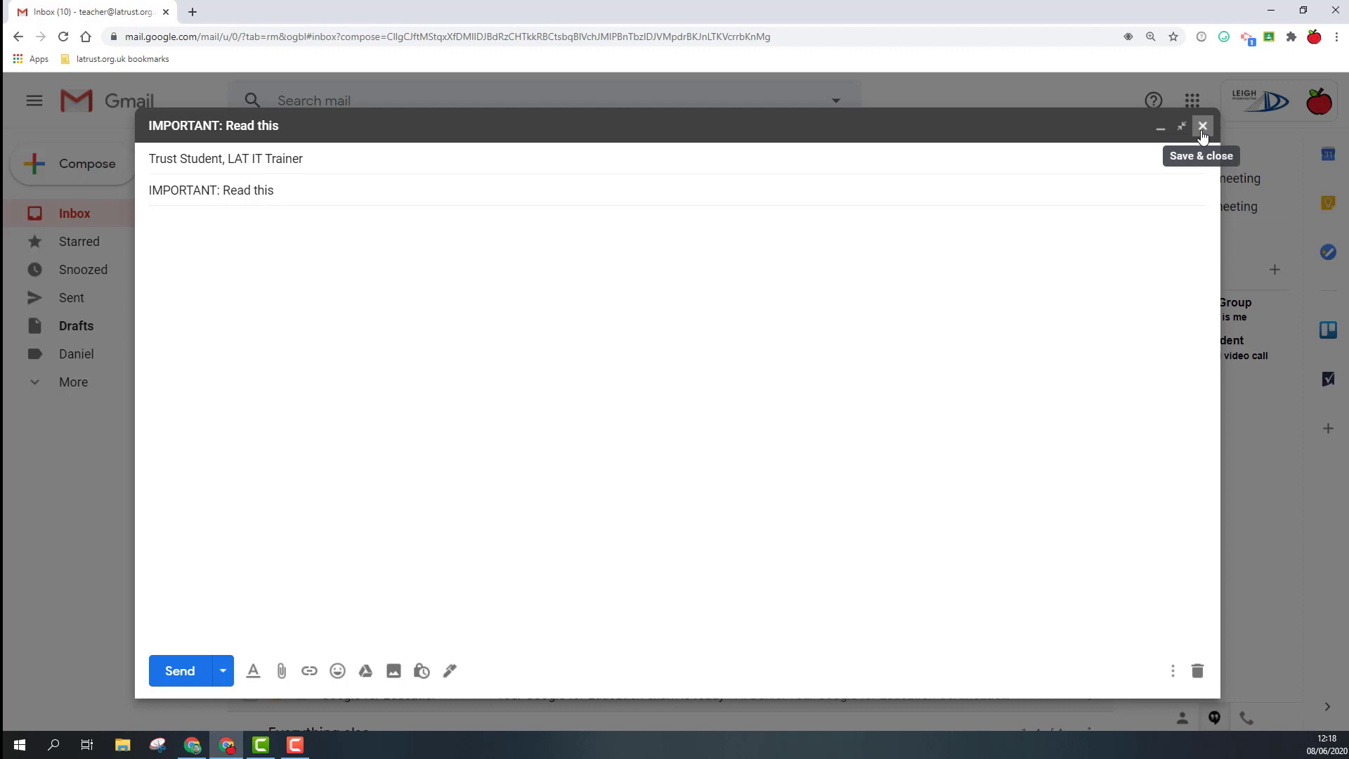
pyautogui.click(1186, 672)
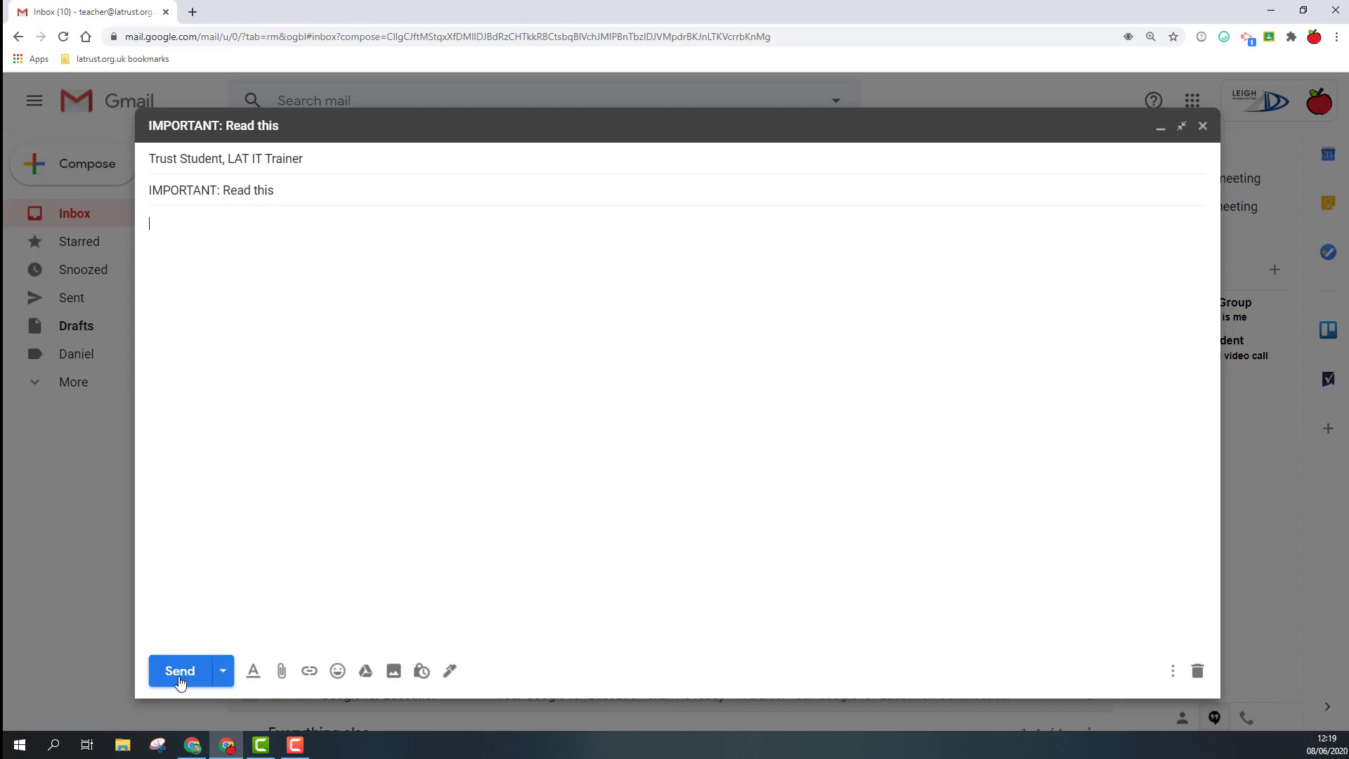
# Cancel the custom scheduled-send date and time, then send the message right away.
pyautogui.click(225, 674)
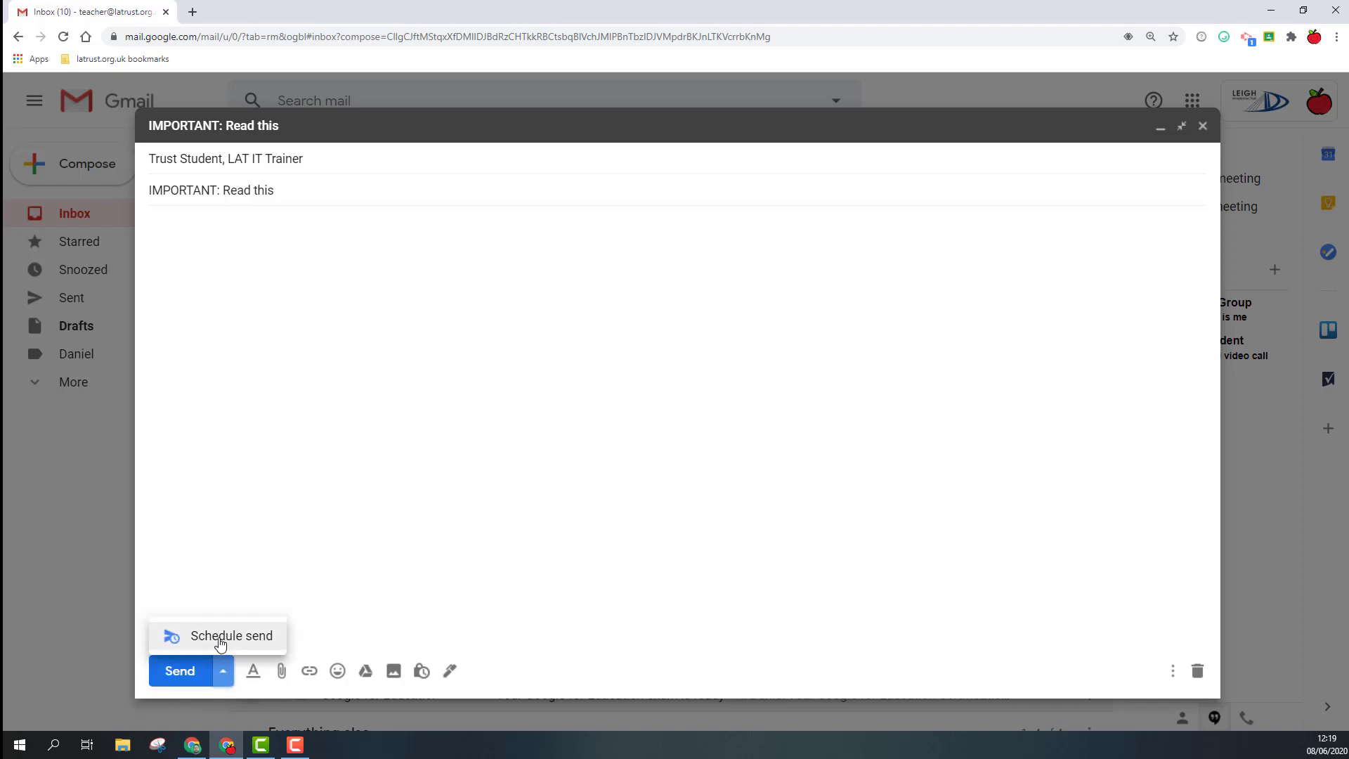
pyautogui.click(220, 637)
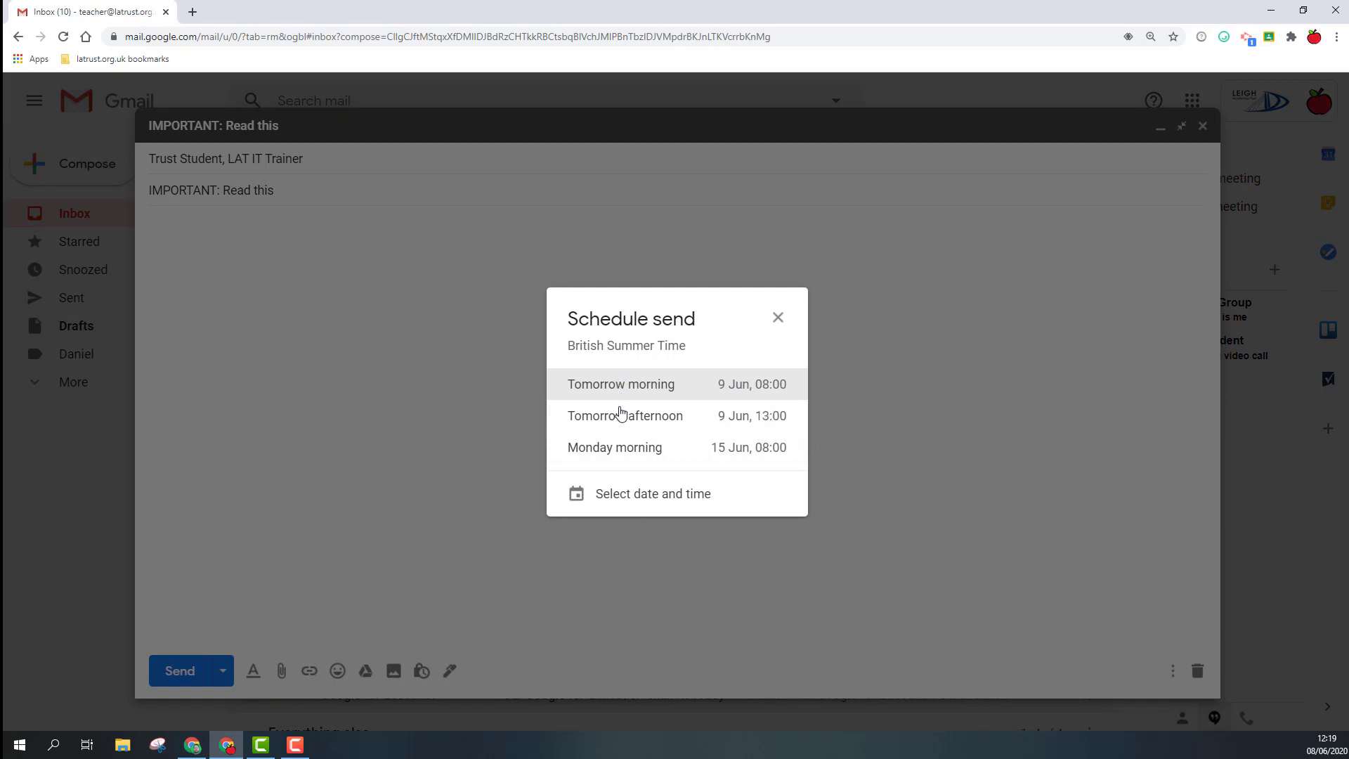
pyautogui.click(633, 500)
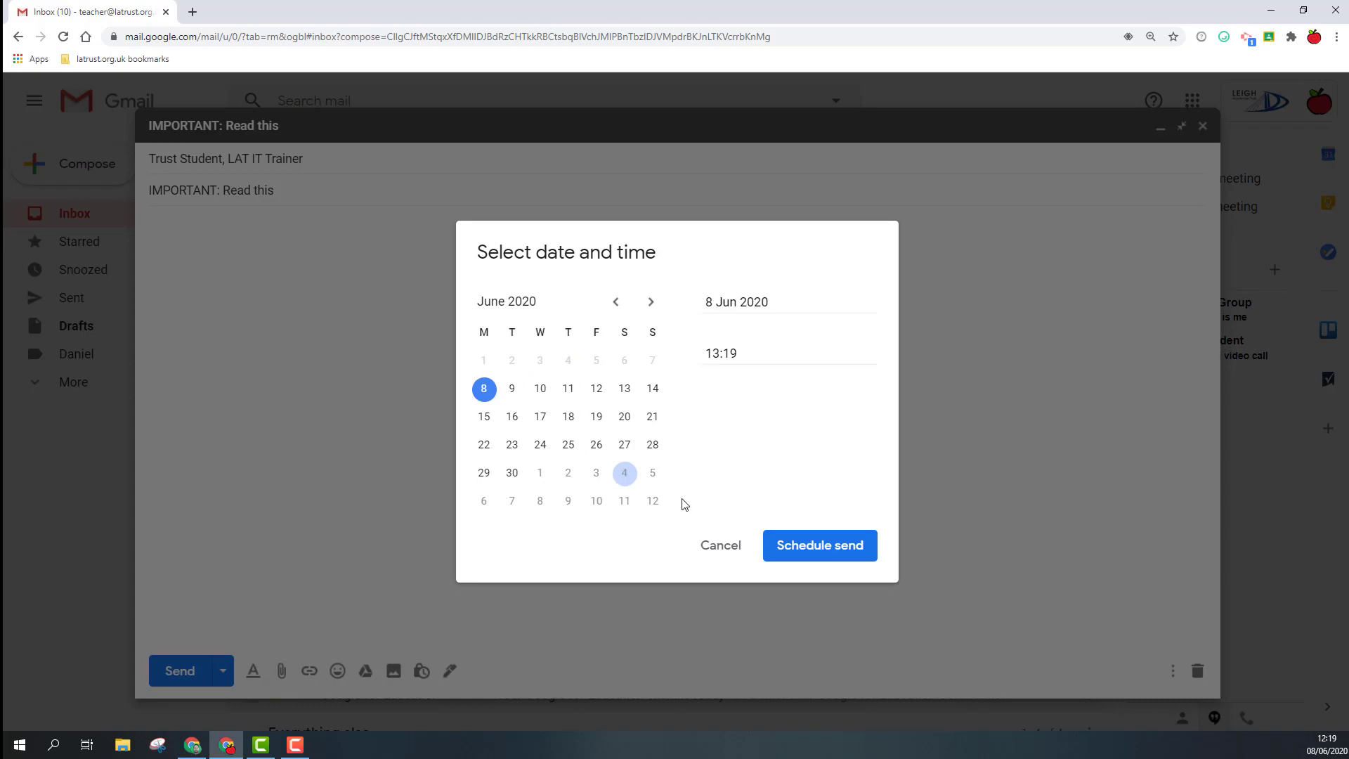
pyautogui.click(720, 548)
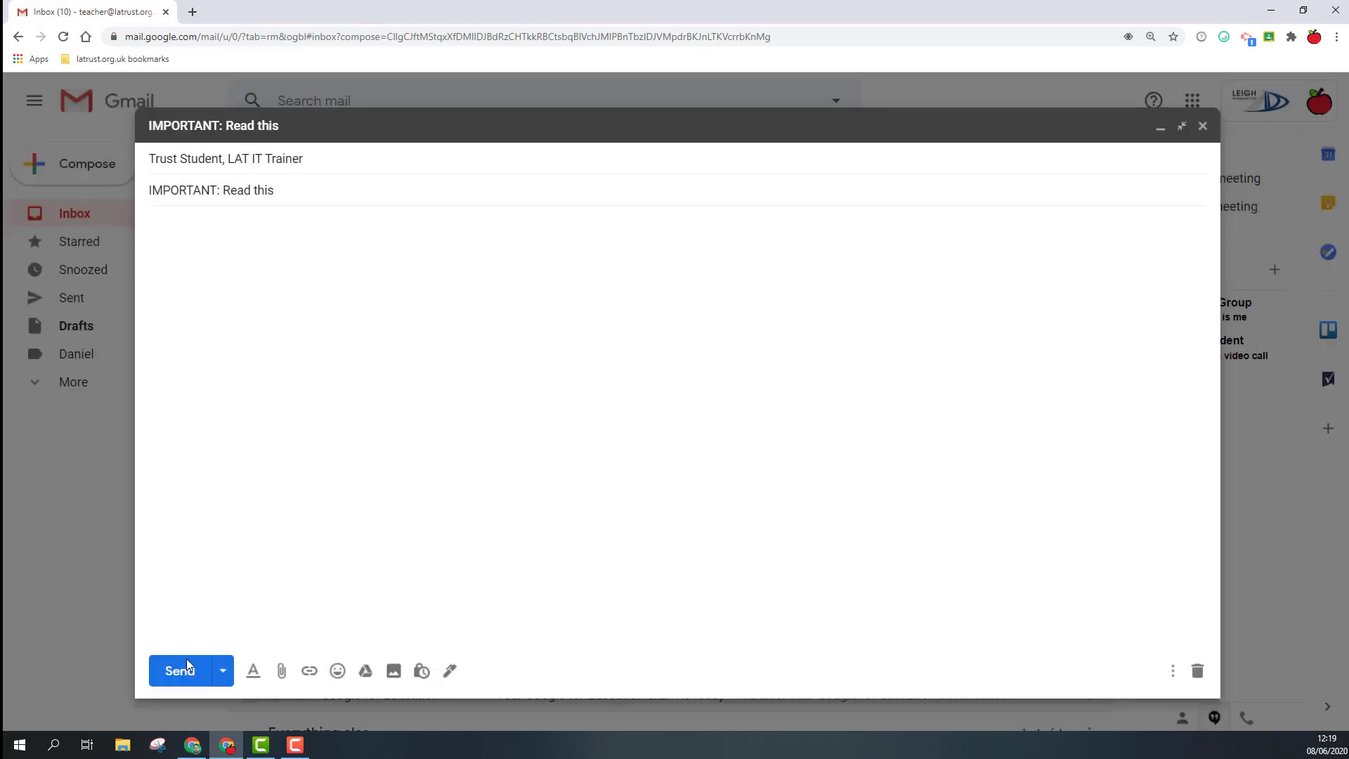
pyautogui.click(185, 676)
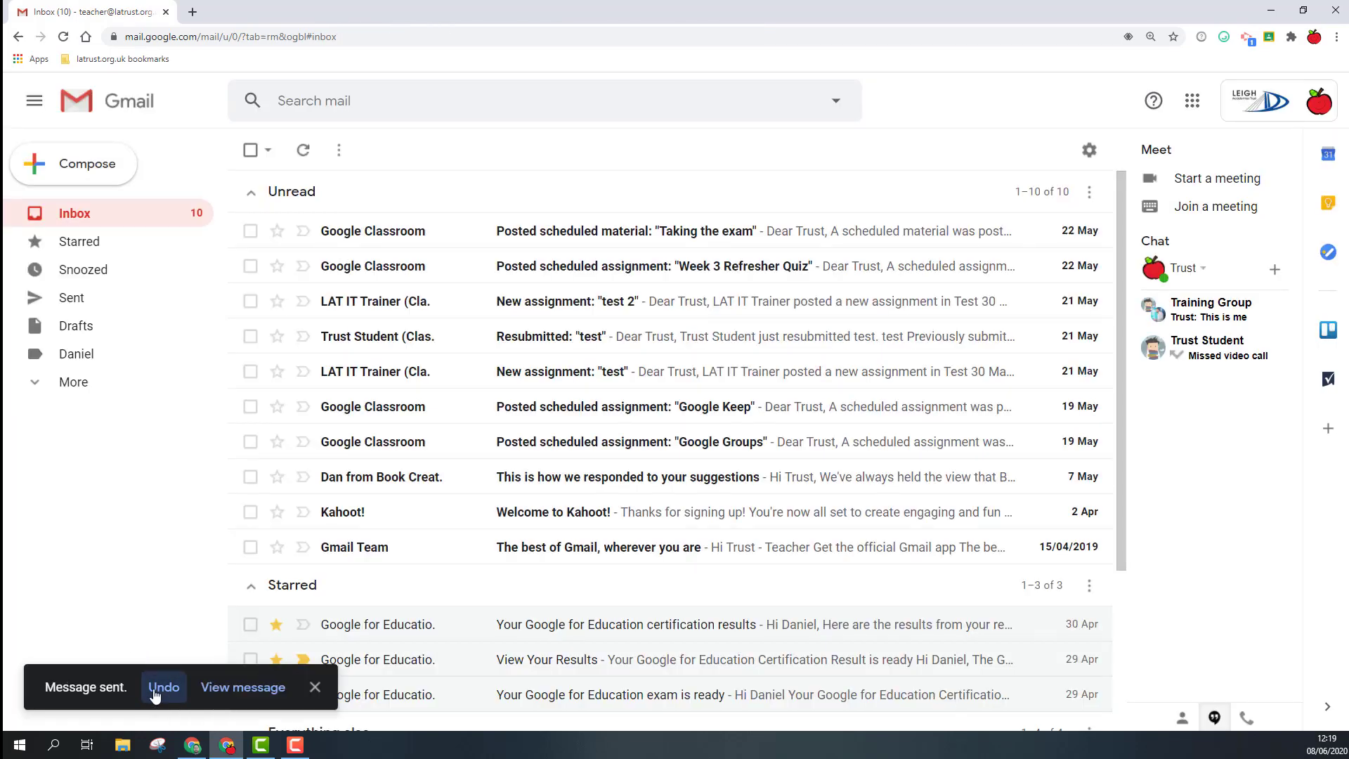